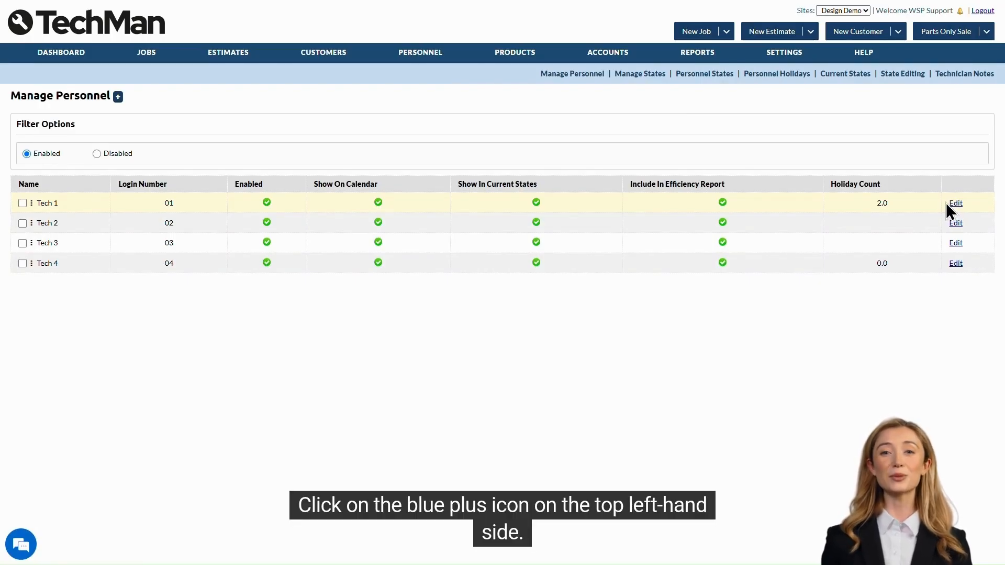
Step: Add a new personnel member on the Design Demo site named Tech 5
left_click(121, 95)
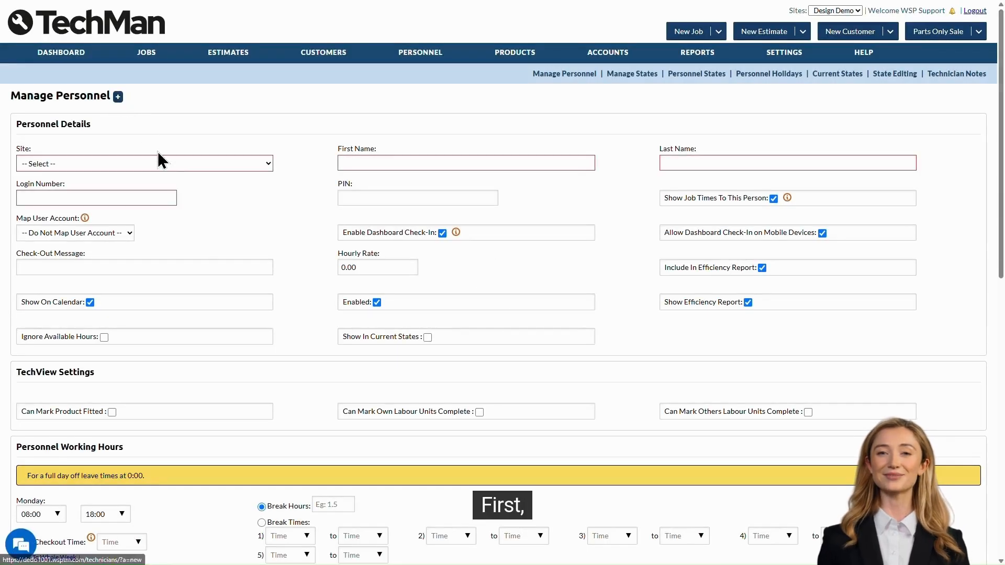
left_click(157, 164)
left_click(172, 204)
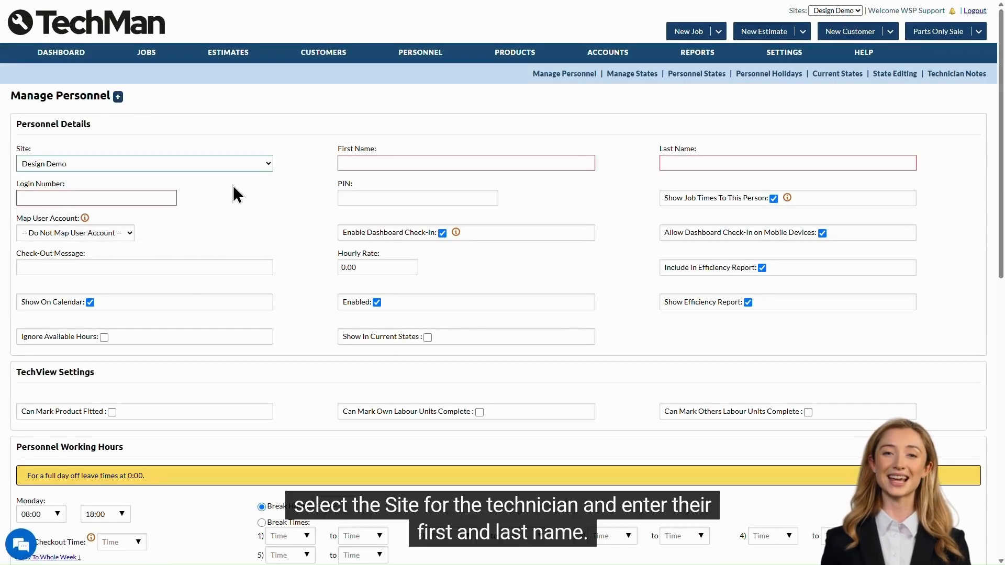
left_click(371, 163)
type("Tech")
key("Tab")
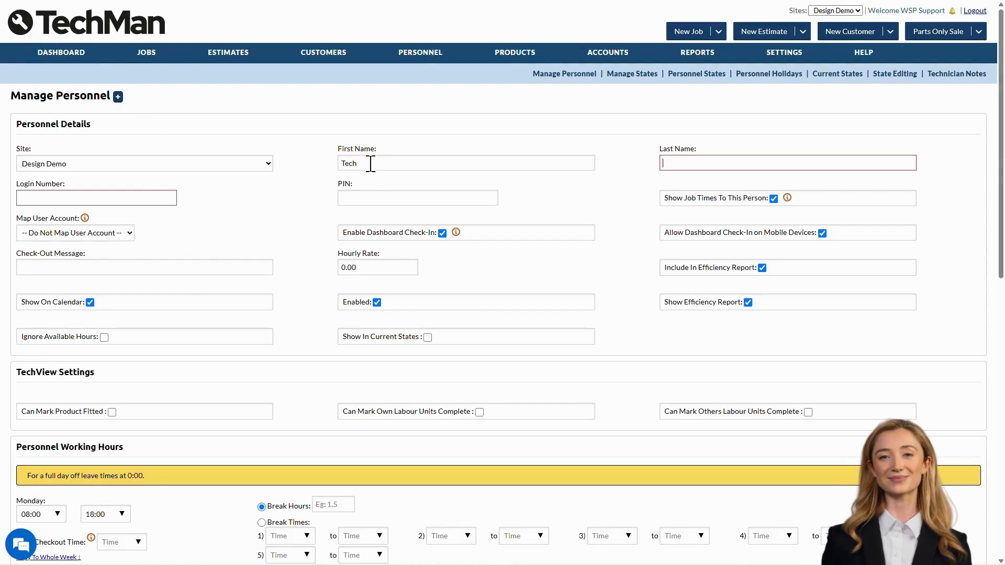
type("5")
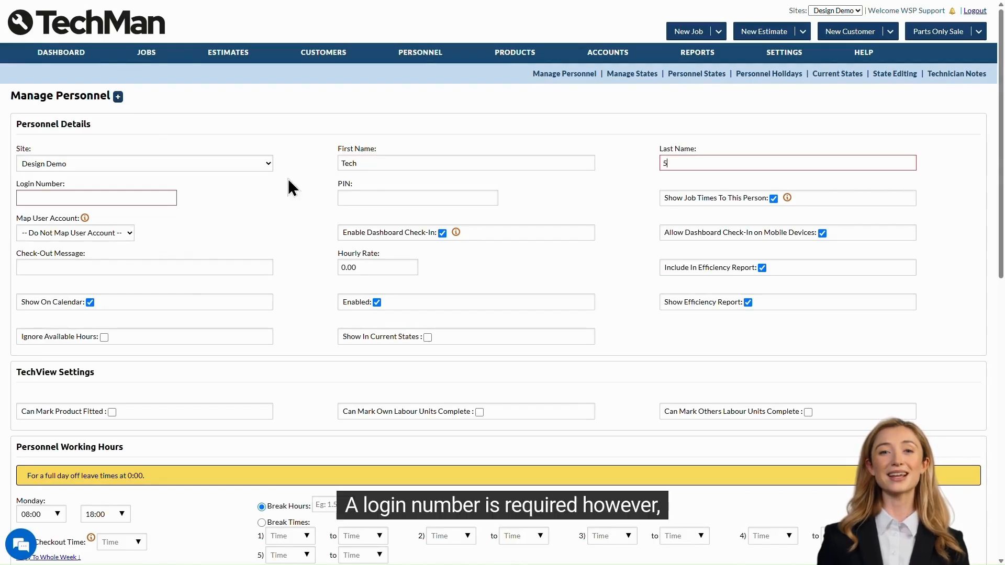
Step: Enter login number 05 and replace the hourly rate with 60
left_click(138, 193)
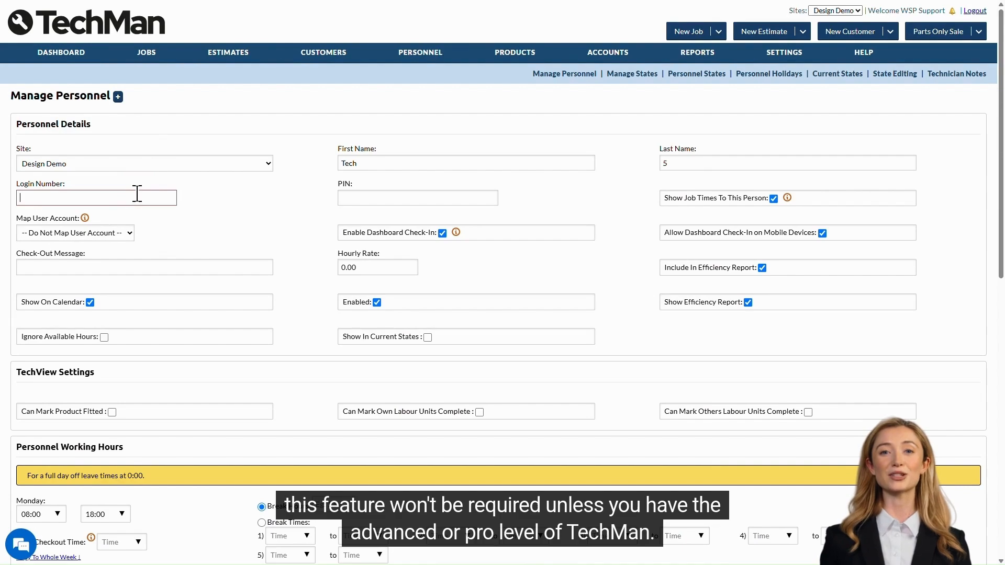
type("05")
left_click(239, 199)
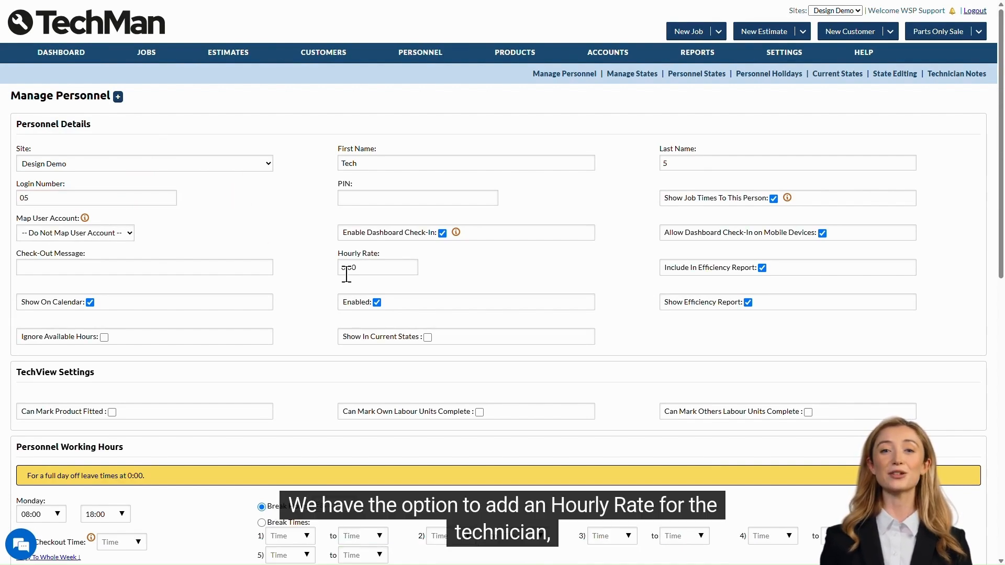
left_click(431, 279)
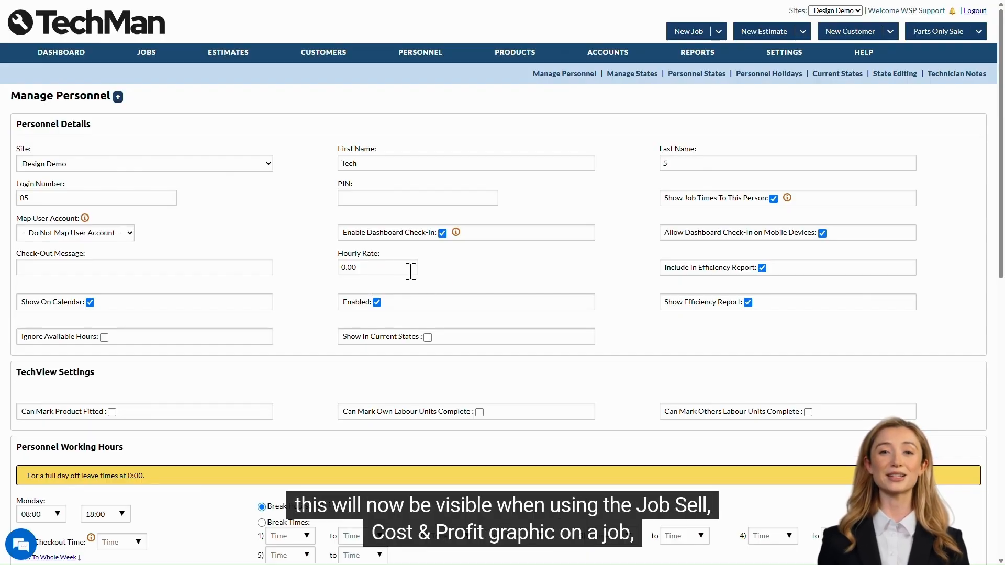
left_click(411, 271)
type("6")
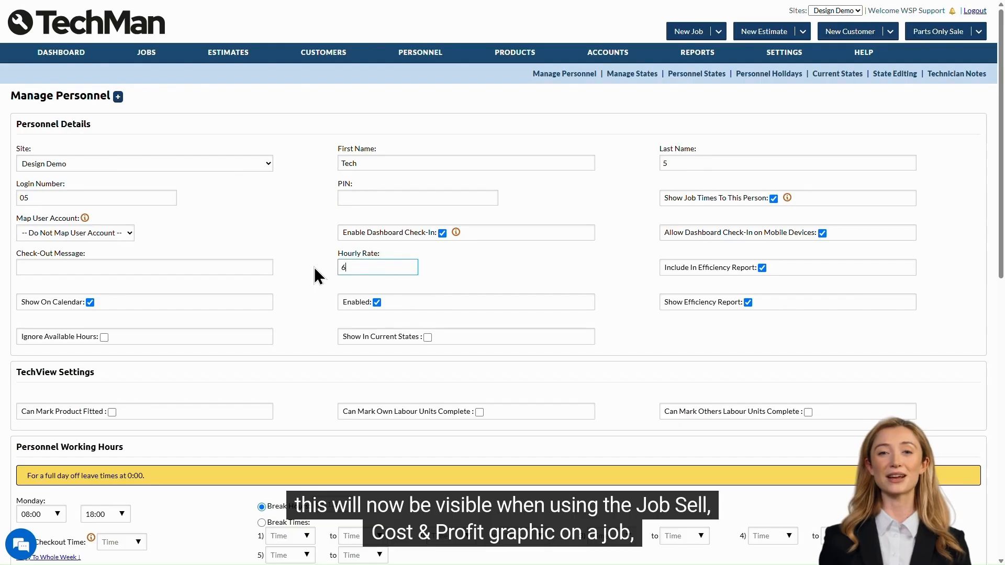
type("0")
left_click(438, 272)
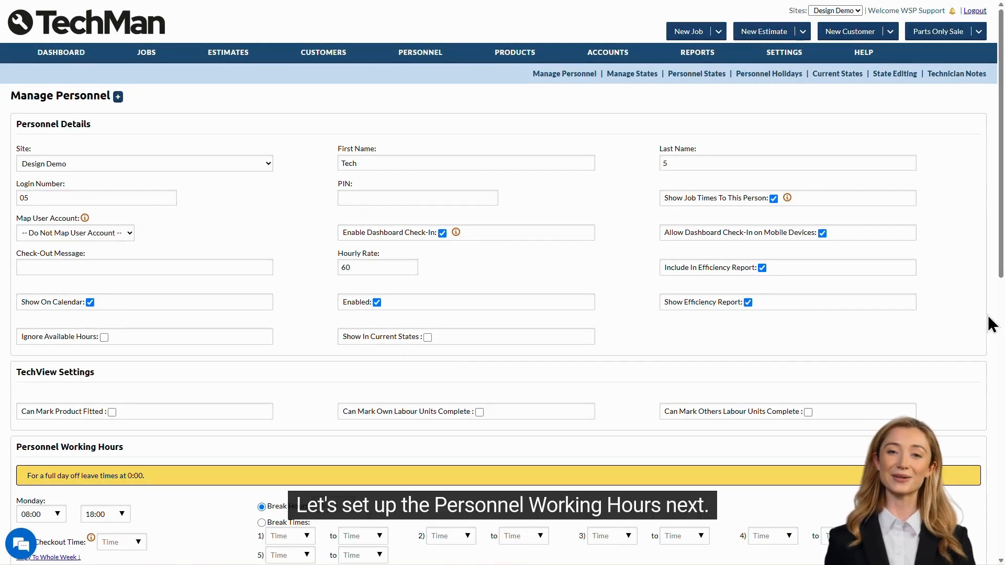
Step: Review Monday's start, end and auto-checkout times, keeping the end time at 18:00
scroll(953, 286, "down", 7)
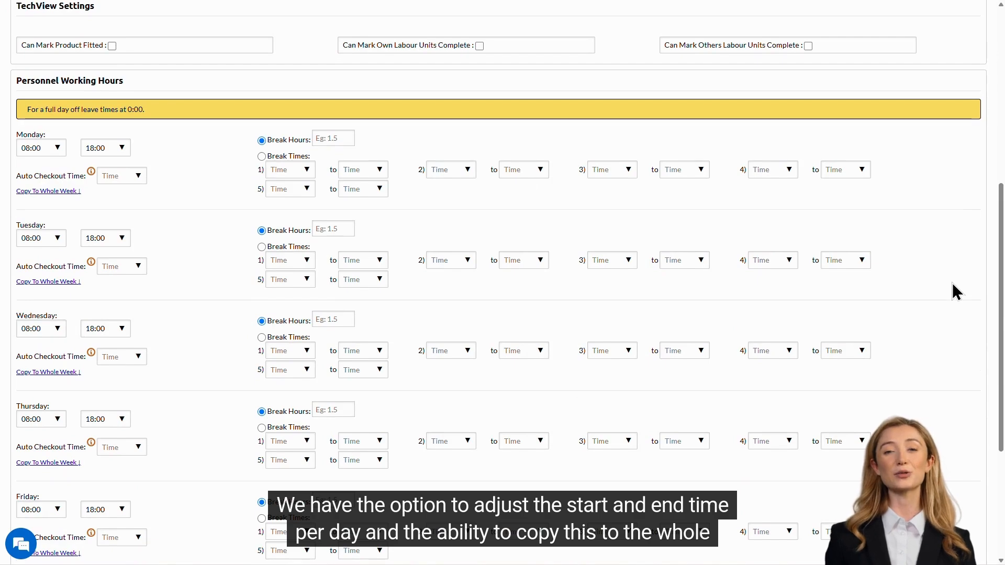
left_click(56, 149)
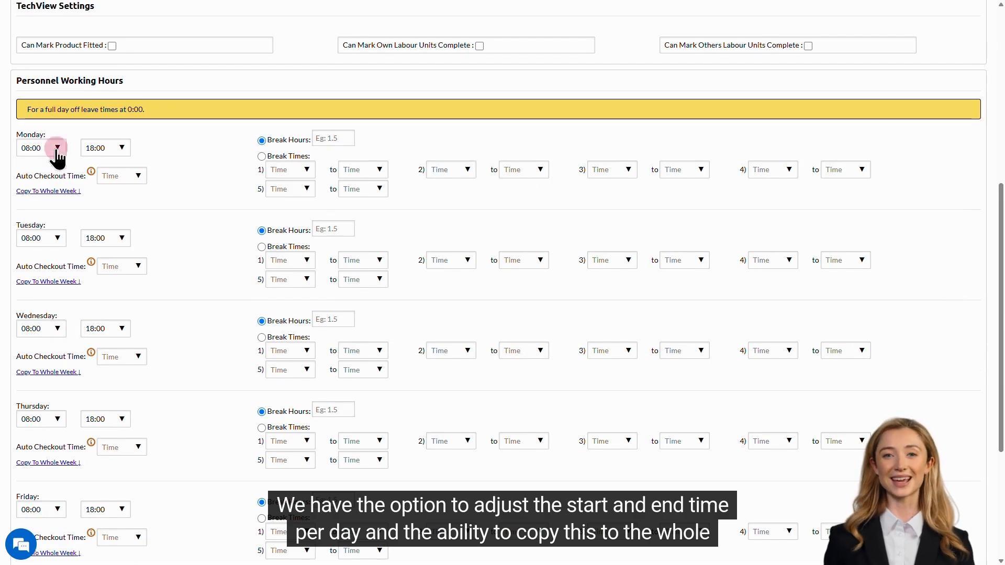
left_click(121, 149)
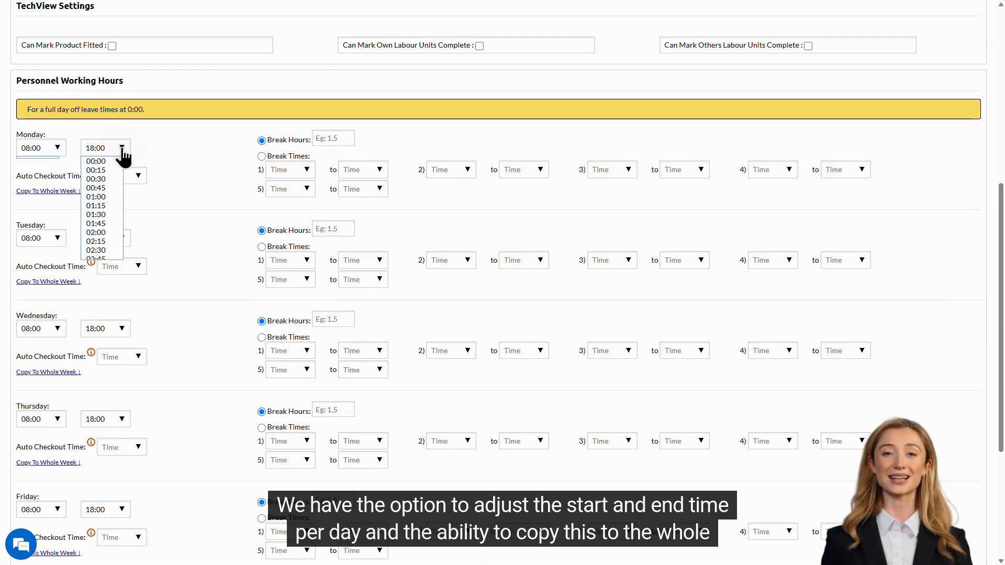
left_click(164, 152)
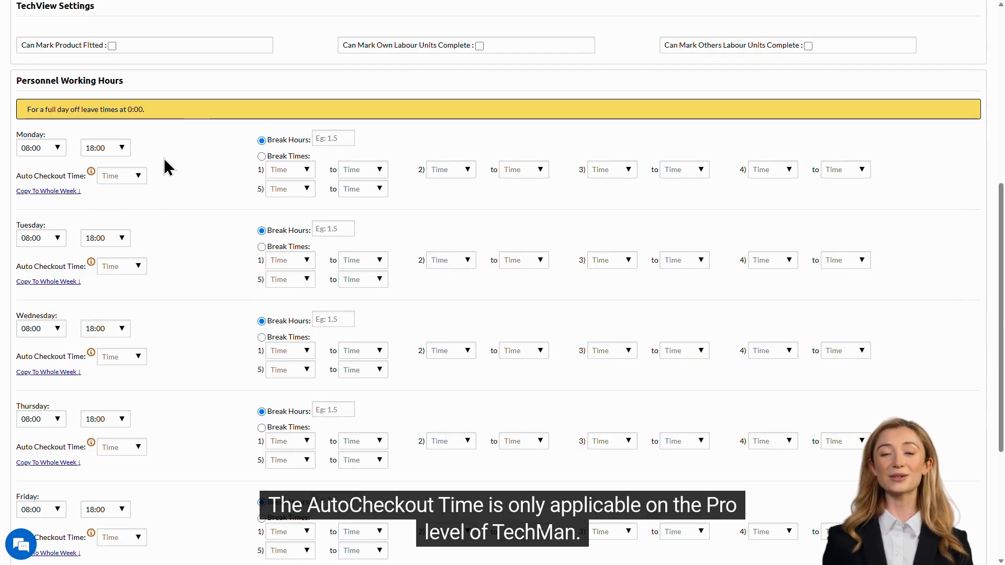
left_click(139, 177)
left_click(179, 174)
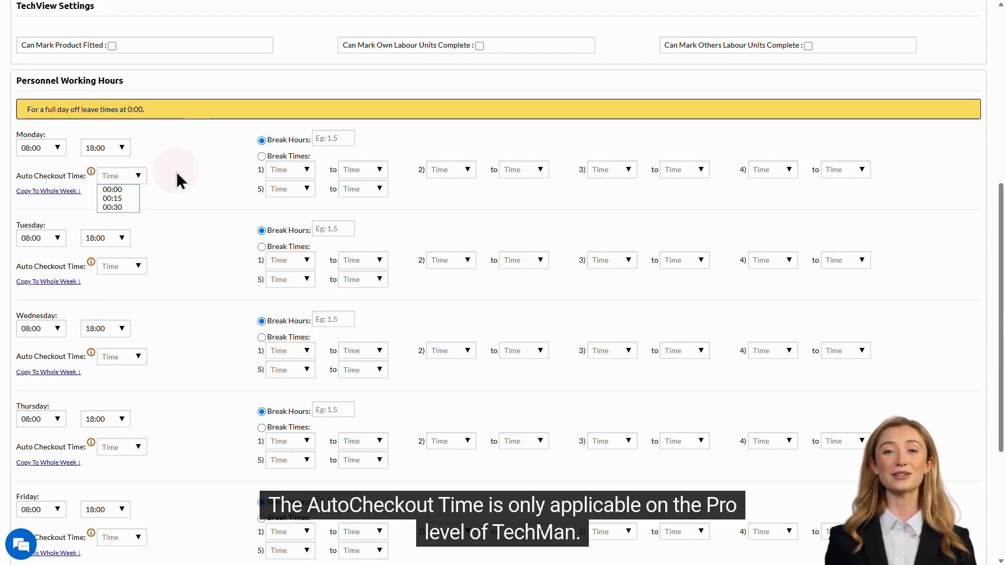
mouse_move(93, 179)
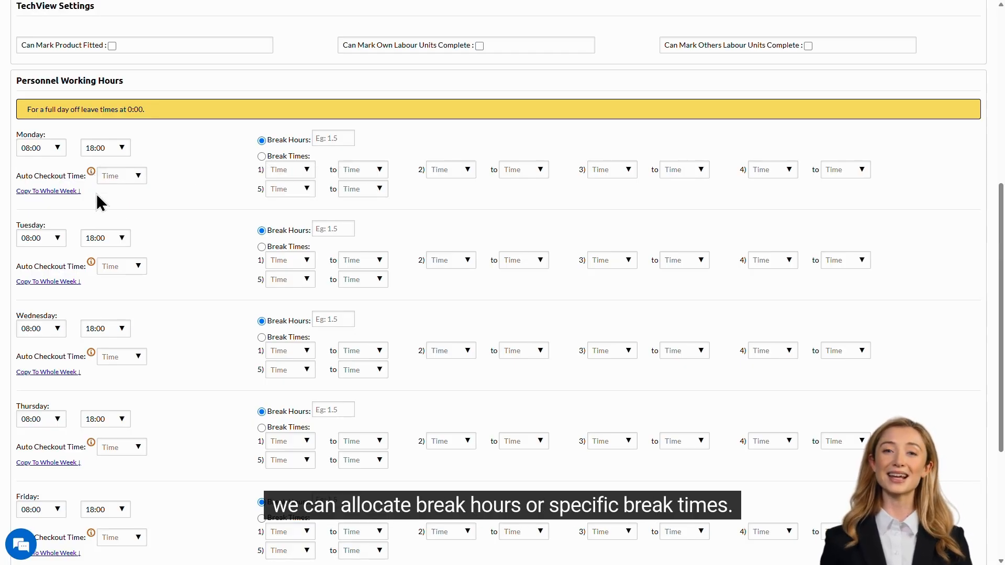
Step: Set Monday's first break slot to 14:00
left_click(308, 170)
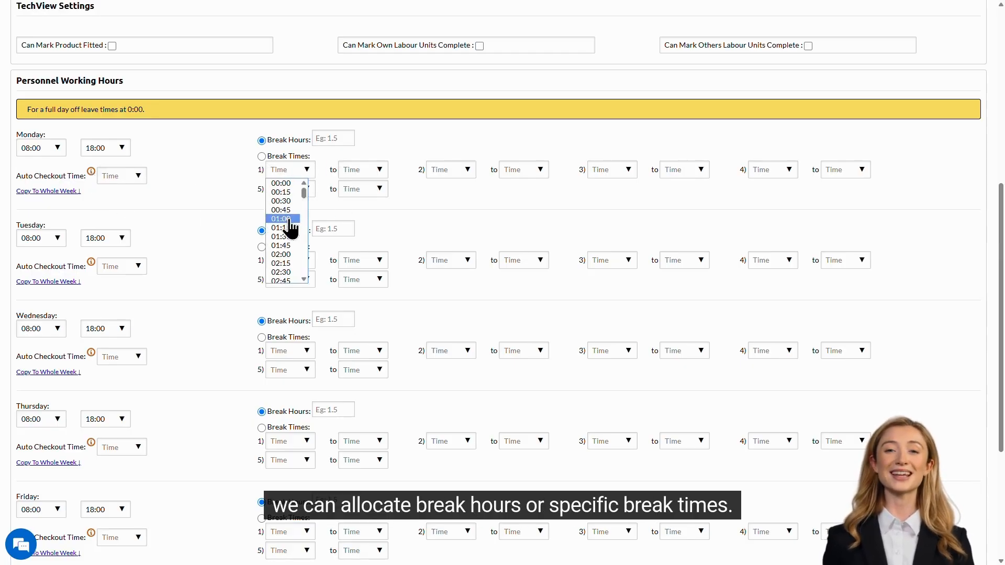
scroll(285, 241, "down", 15)
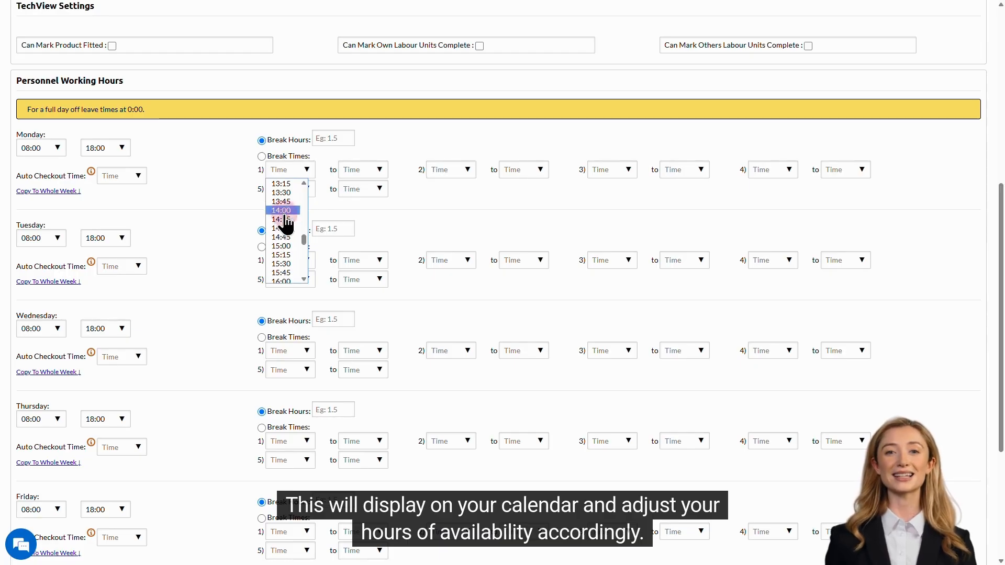
left_click(283, 210)
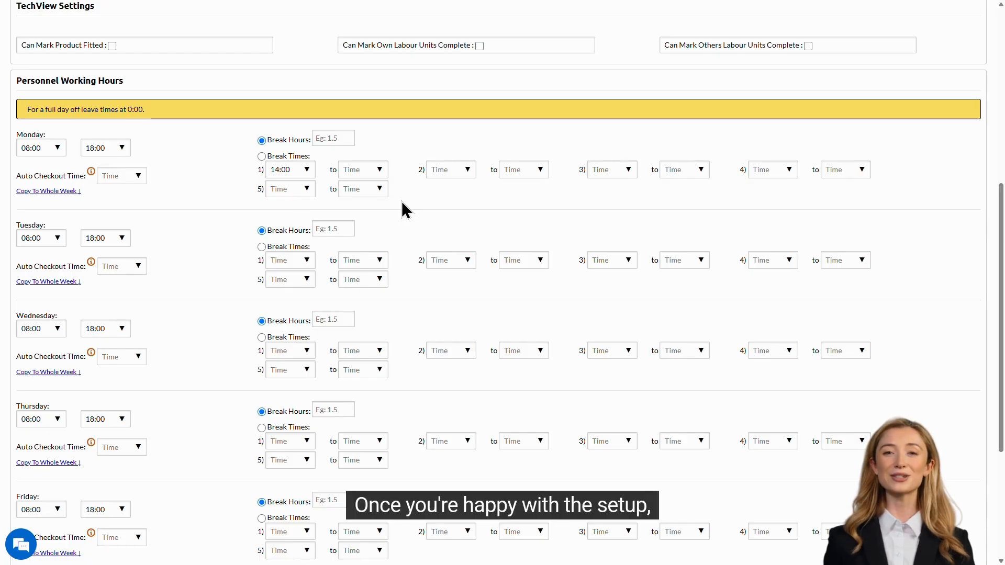
scroll(403, 209, "down", 4)
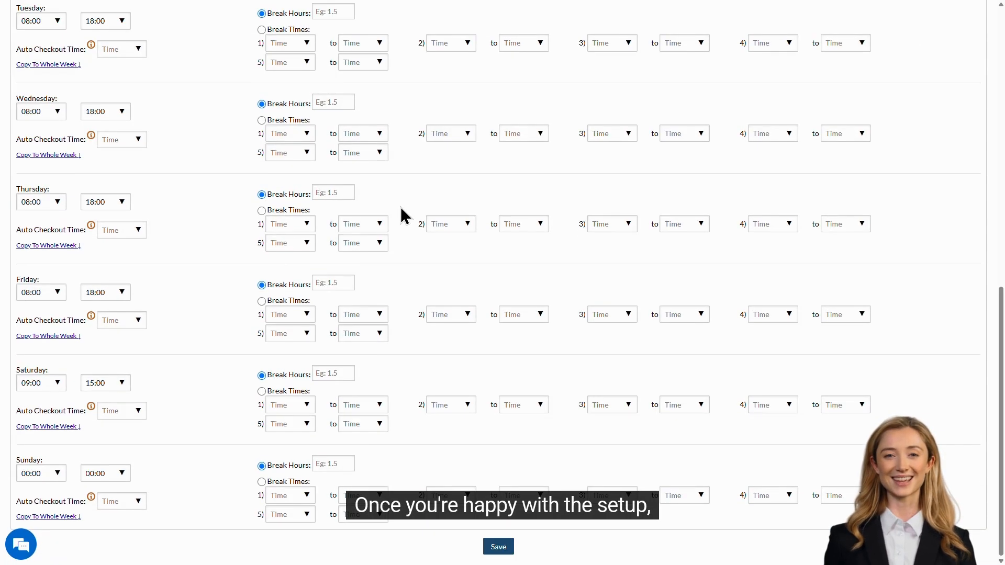
Step: Save the new technician and go to the Manage Users page under Settings
left_click(497, 548)
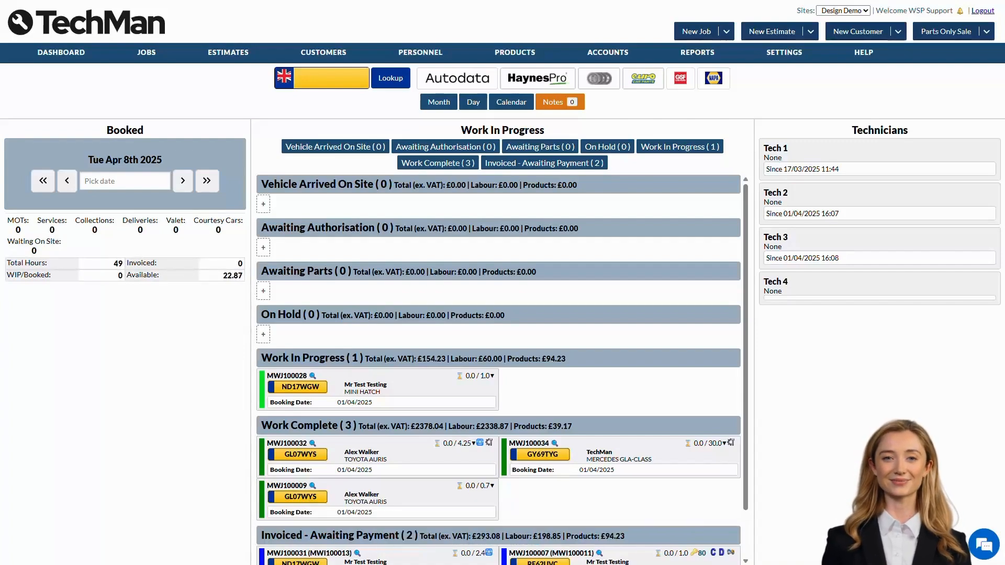
mouse_move(784, 52)
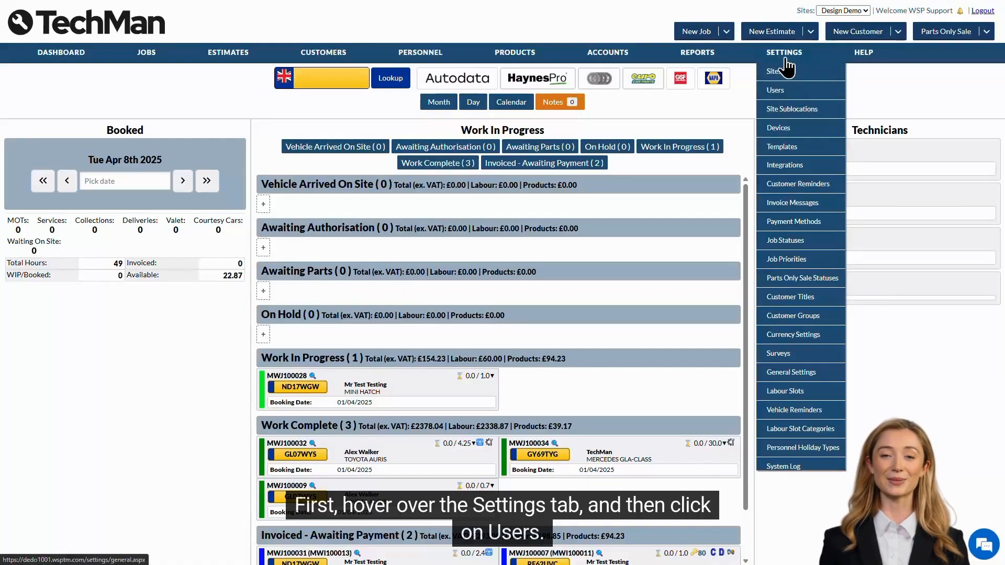
left_click(801, 92)
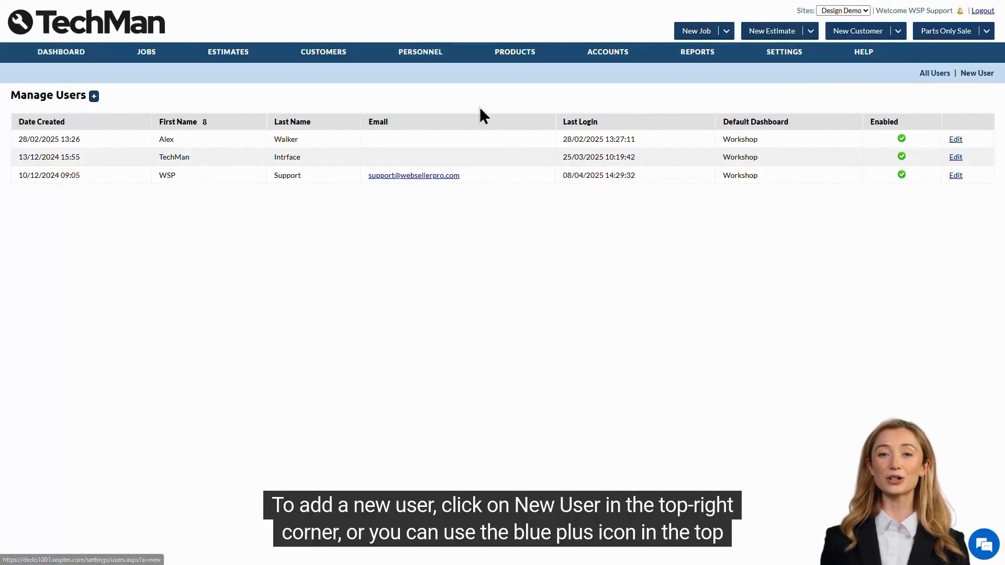
Step: Create a new user, entering the first and last name, username, password and e-mail address
left_click(94, 96)
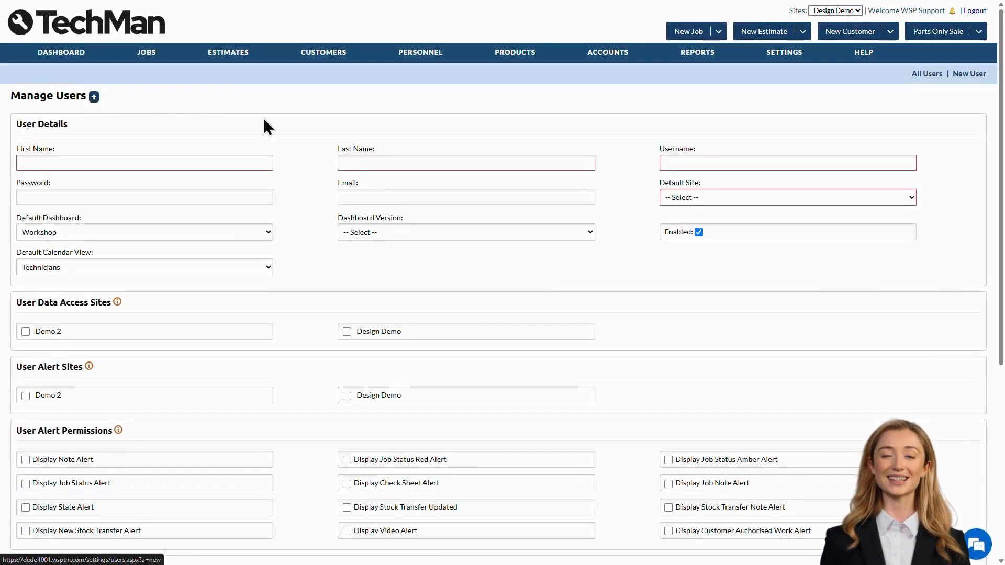
left_click(244, 160)
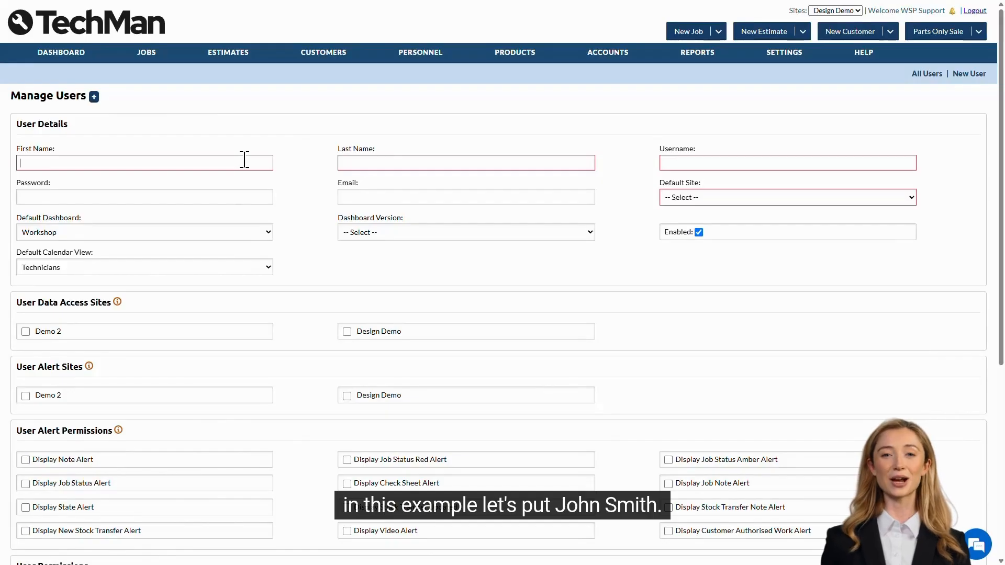
type("John")
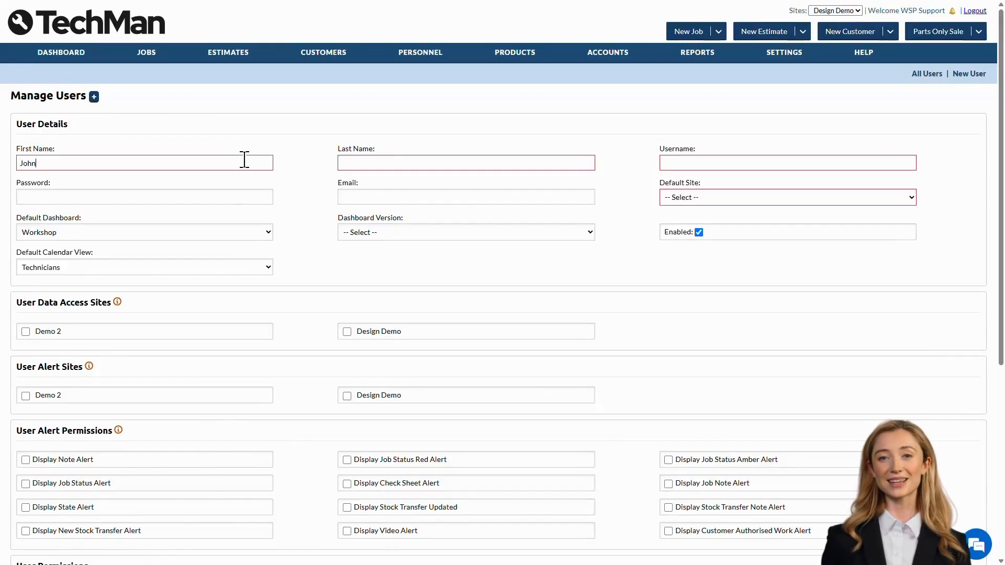
key("Tab")
type("Smith")
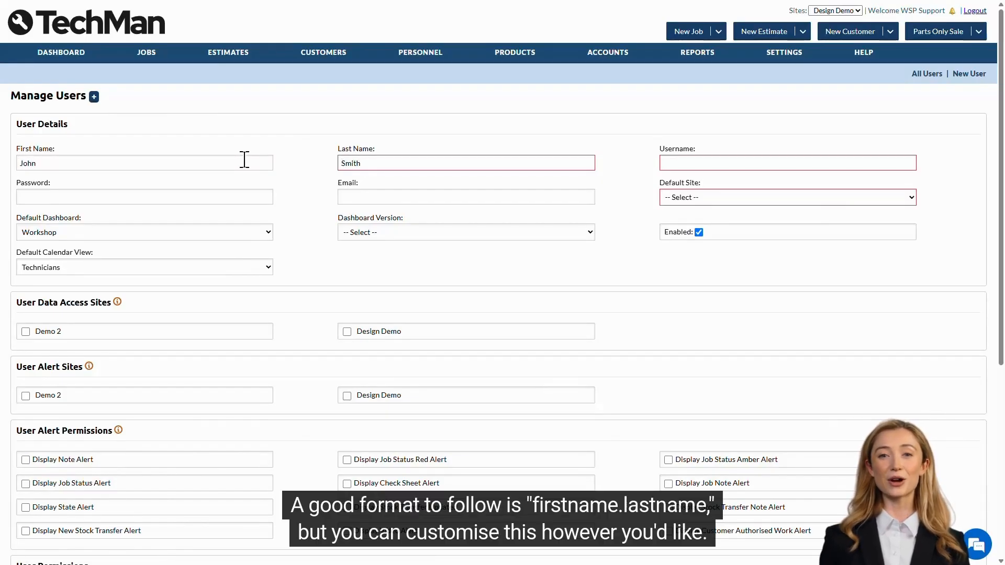
key("Tab")
type("John.Smith")
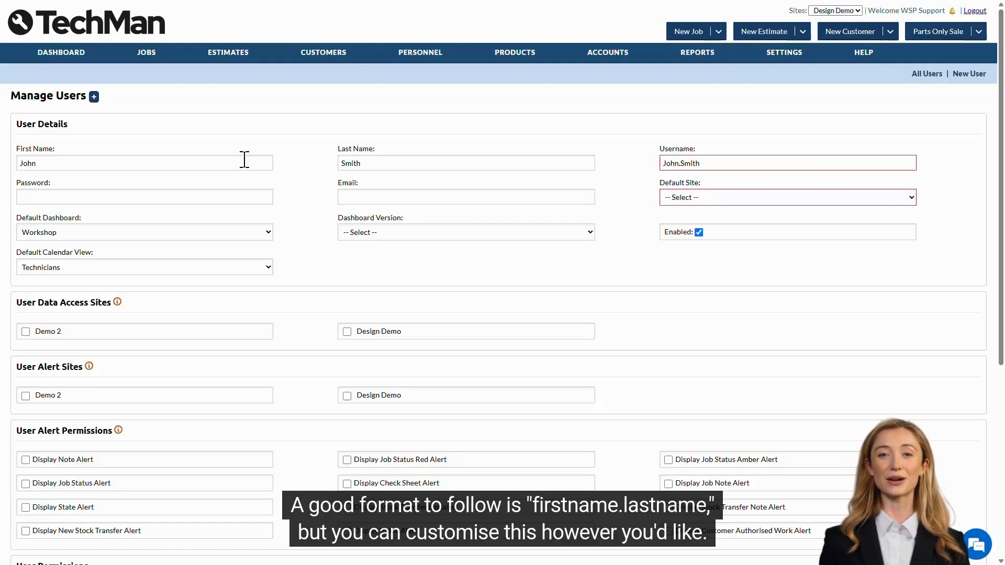
key("Tab")
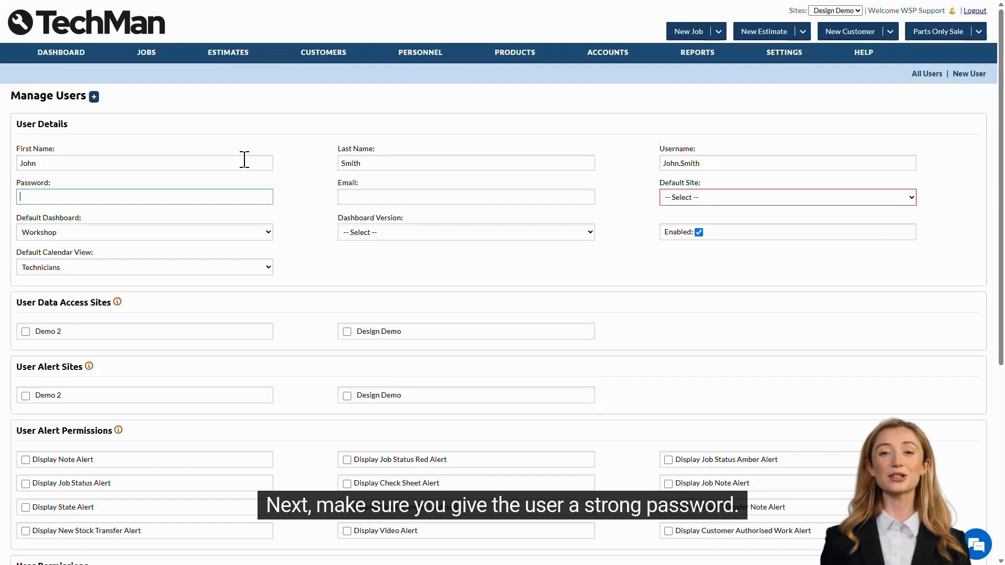
type("************")
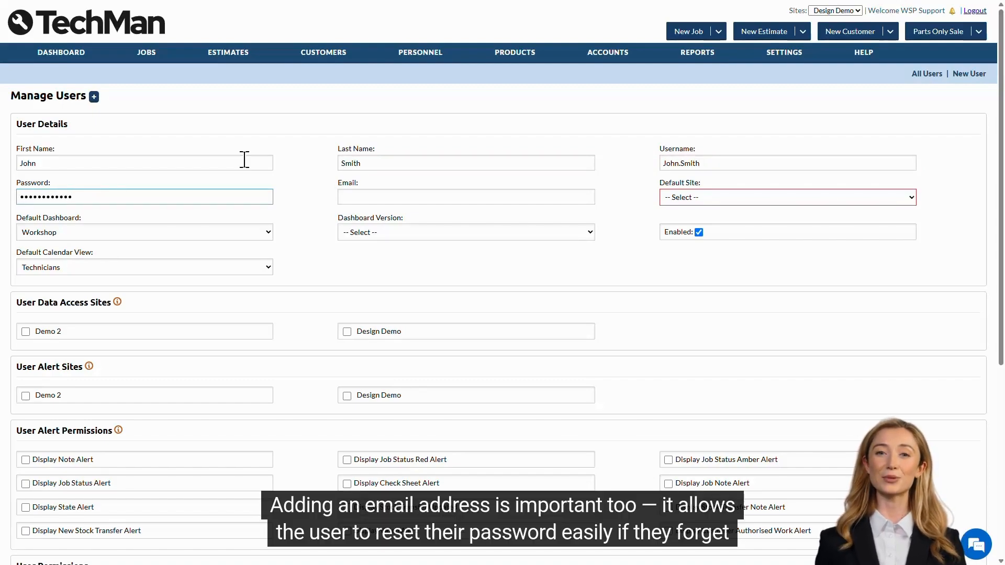
key("Tab")
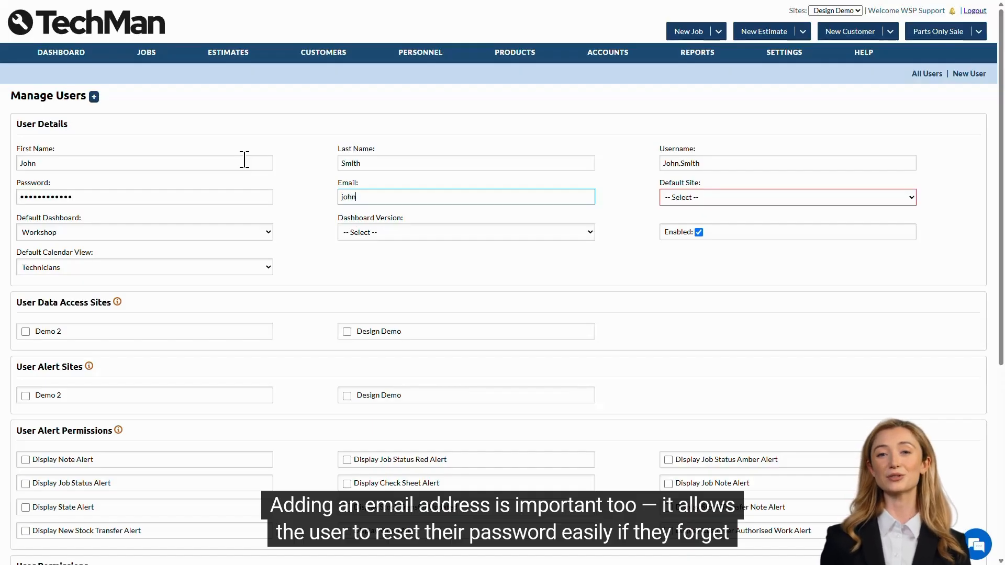
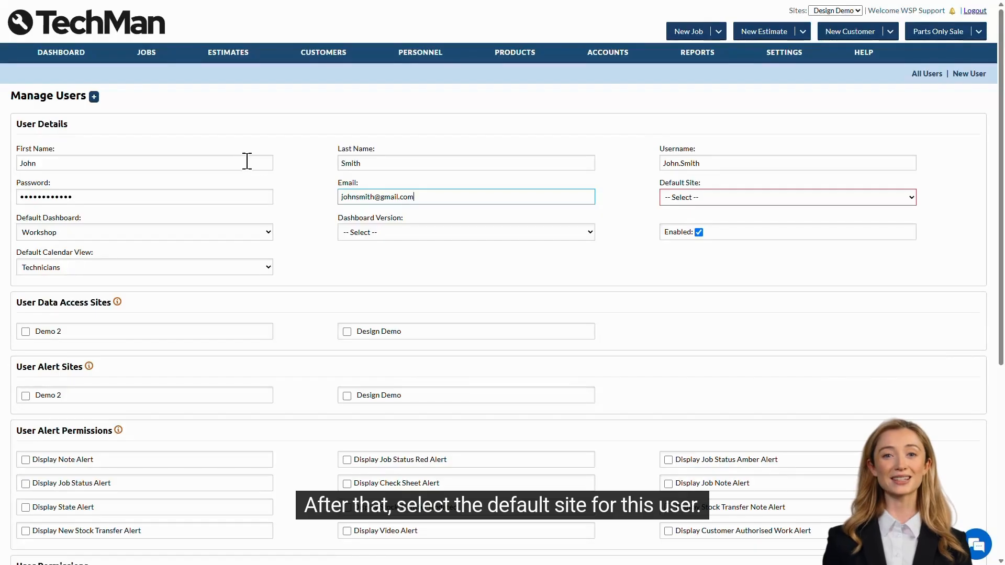
Step: Set default site Design Demo, dashboard Digital Kanban Board (Day), and data access to Design Demo and Demo 2
left_click(755, 200)
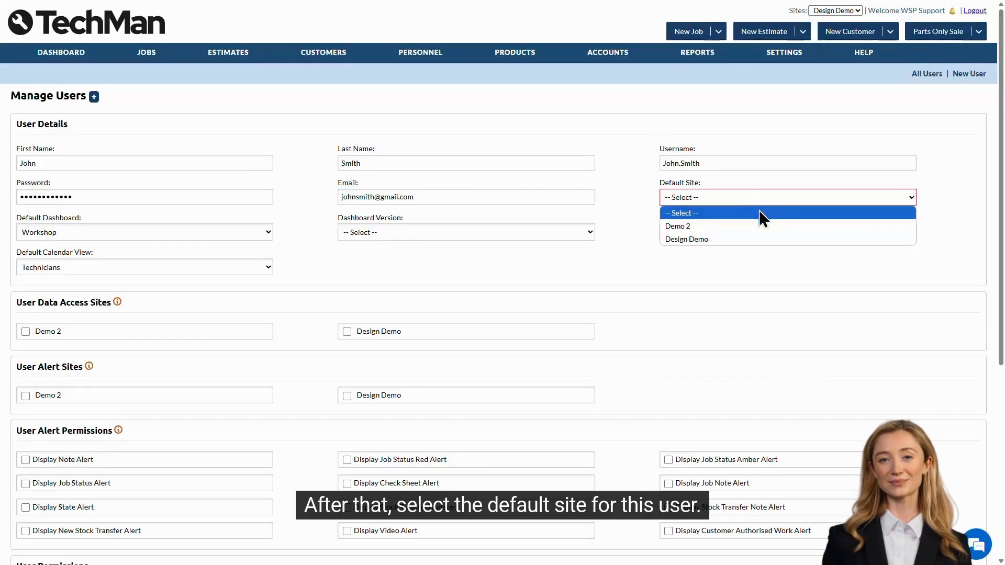
left_click(759, 239)
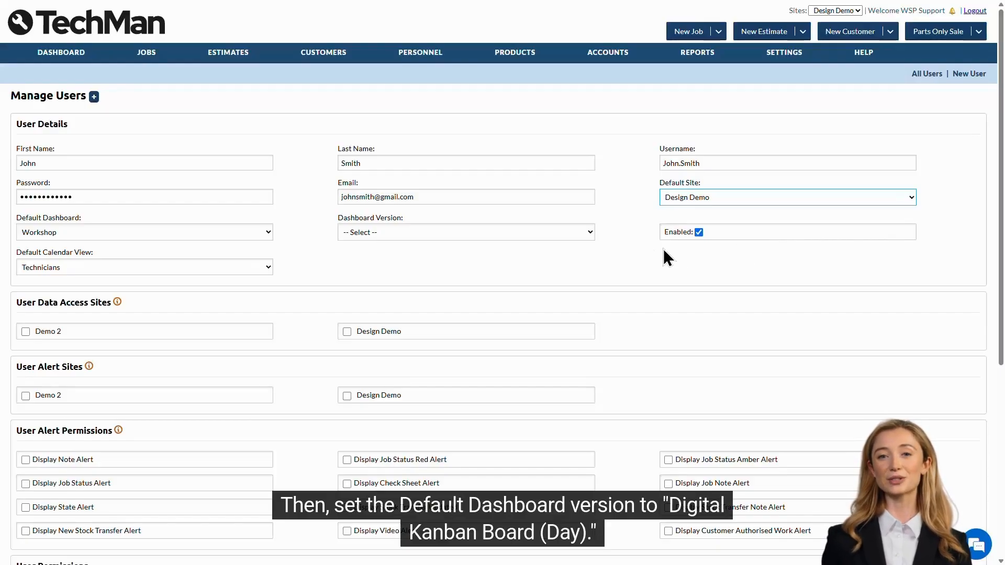
left_click(504, 231)
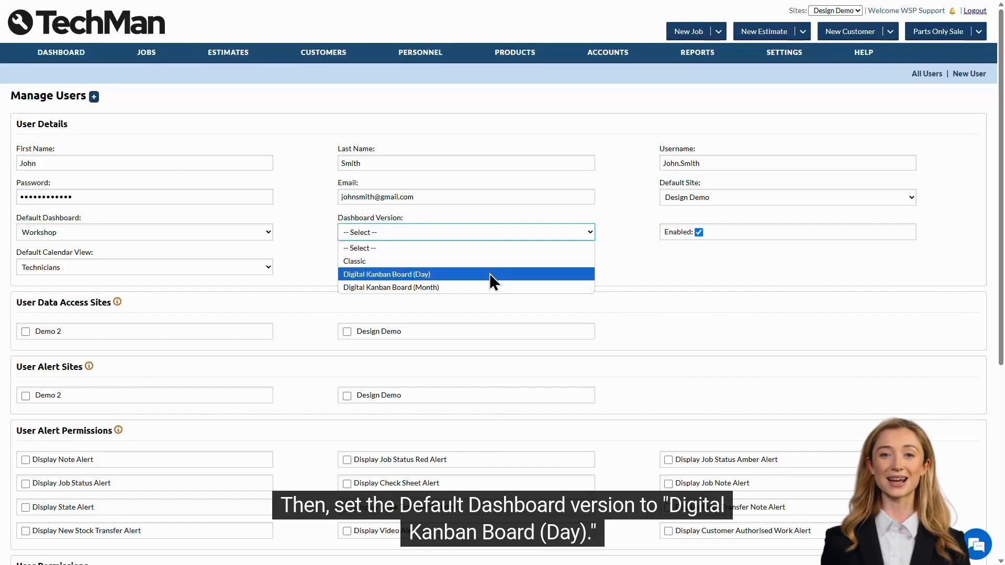
left_click(489, 274)
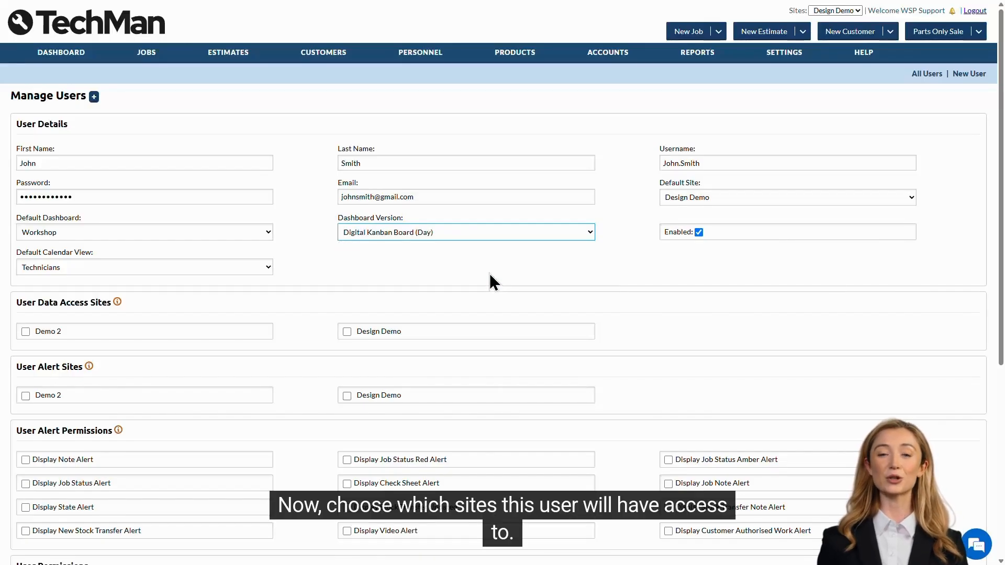
left_click(359, 331)
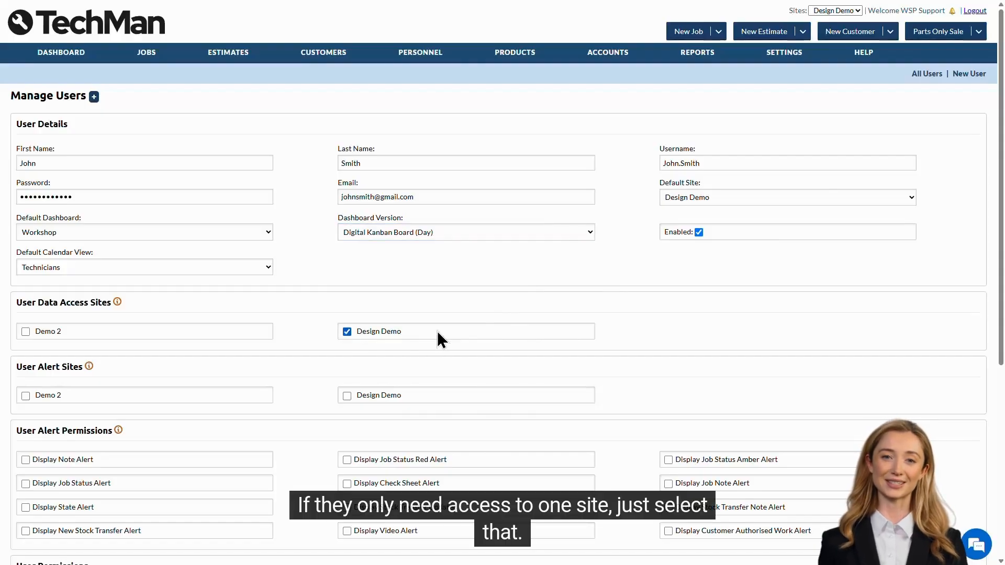
left_click(44, 331)
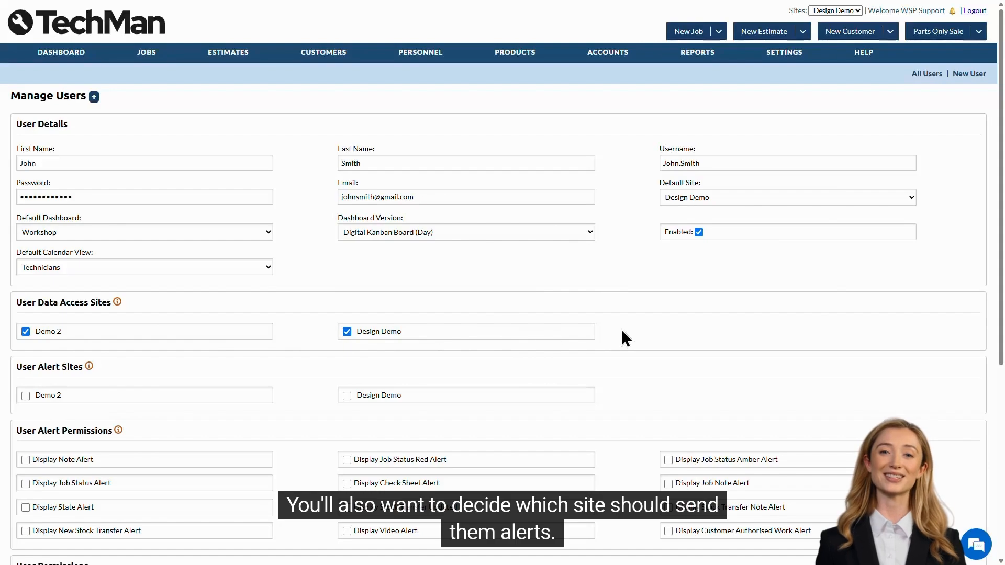
scroll(622, 329, "down", 3)
Step: Tick Design Demo under User Alert Sites and enable Note, Job Status Red, Amber and Job Status alerts
scroll(622, 329, "down", 1)
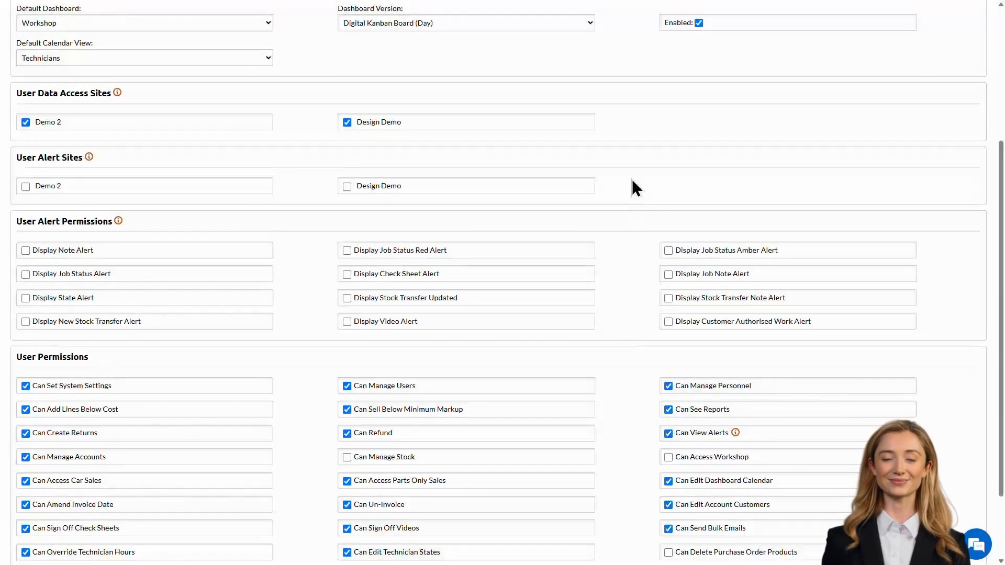
left_click(427, 188)
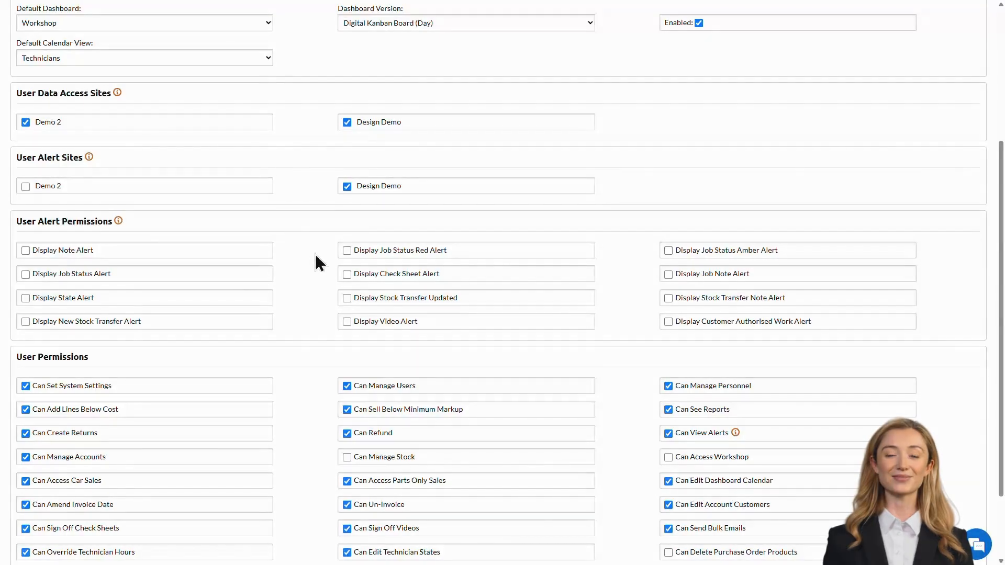
left_click(263, 253)
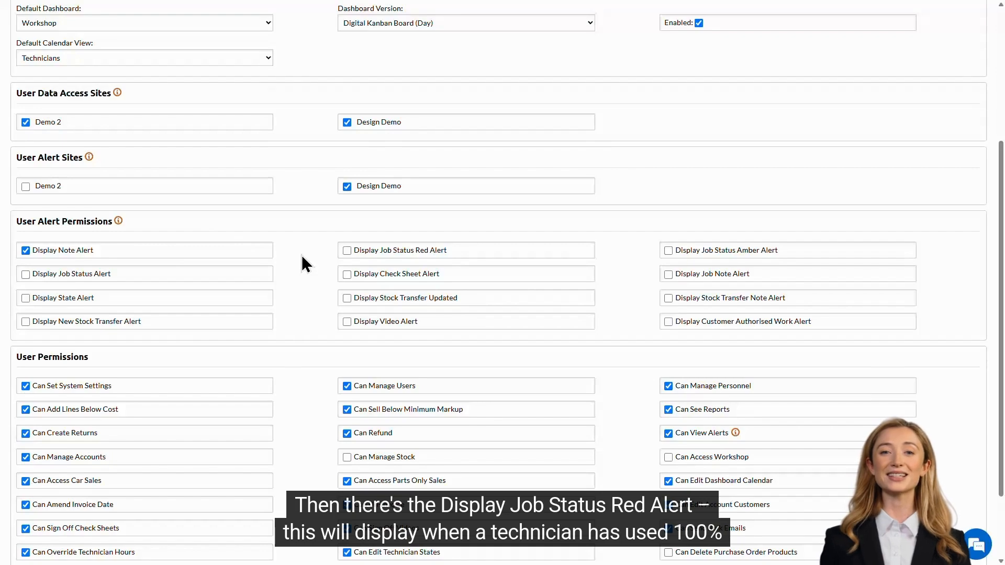
left_click(456, 250)
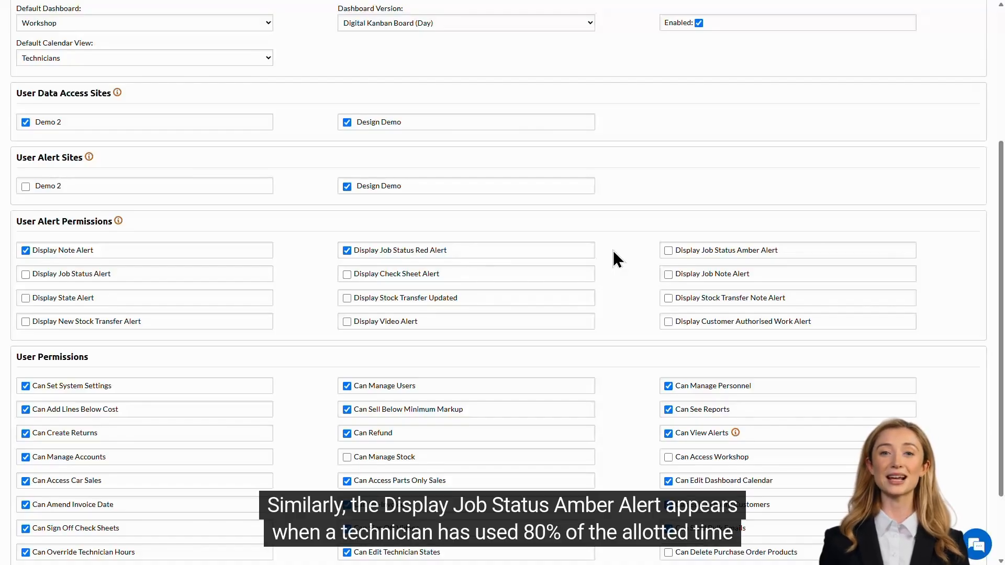
left_click(787, 253)
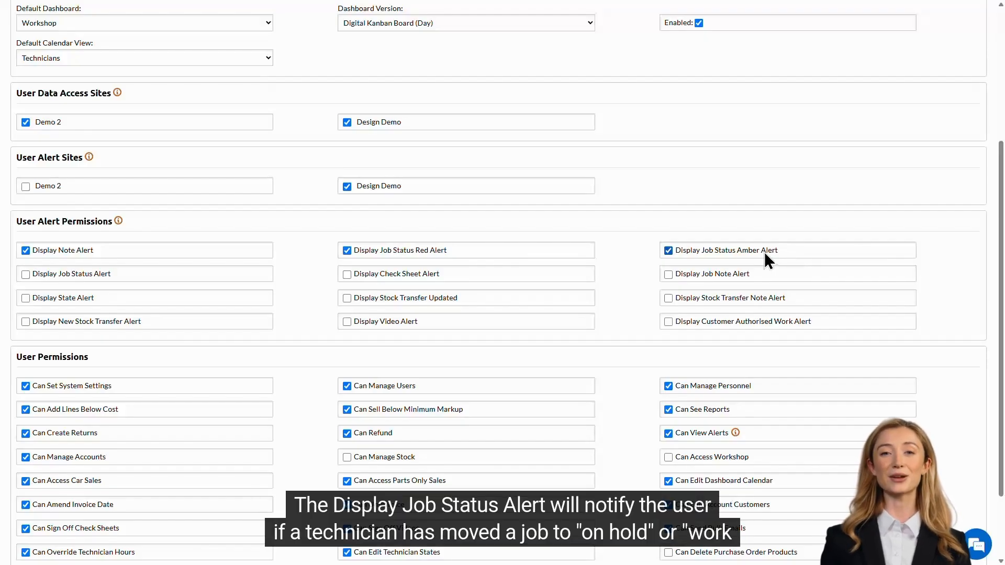
left_click(147, 274)
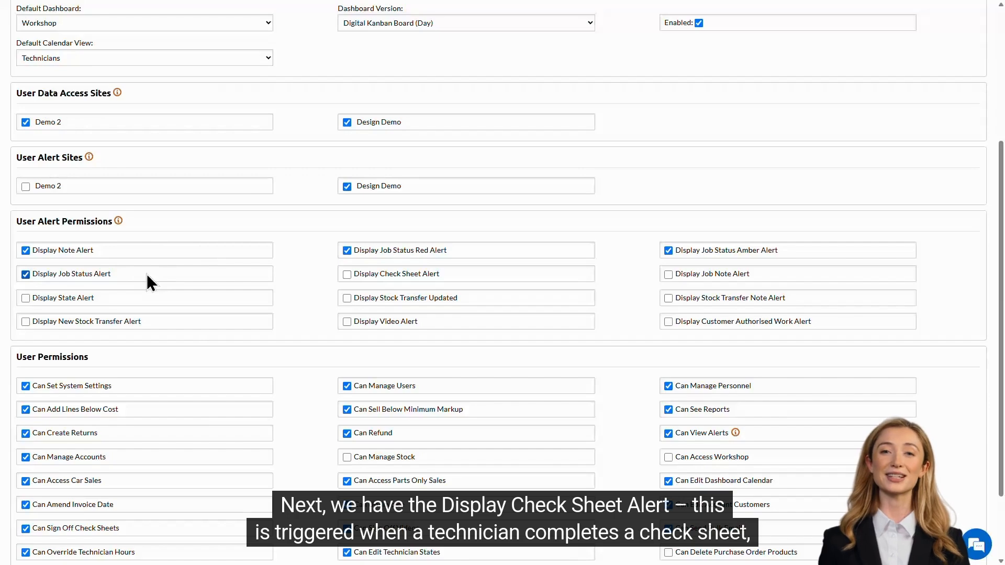
Step: Enable Check Sheet, Job Note, State, Stock Transfer, Video and Customer Authorised Work alerts
left_click(463, 274)
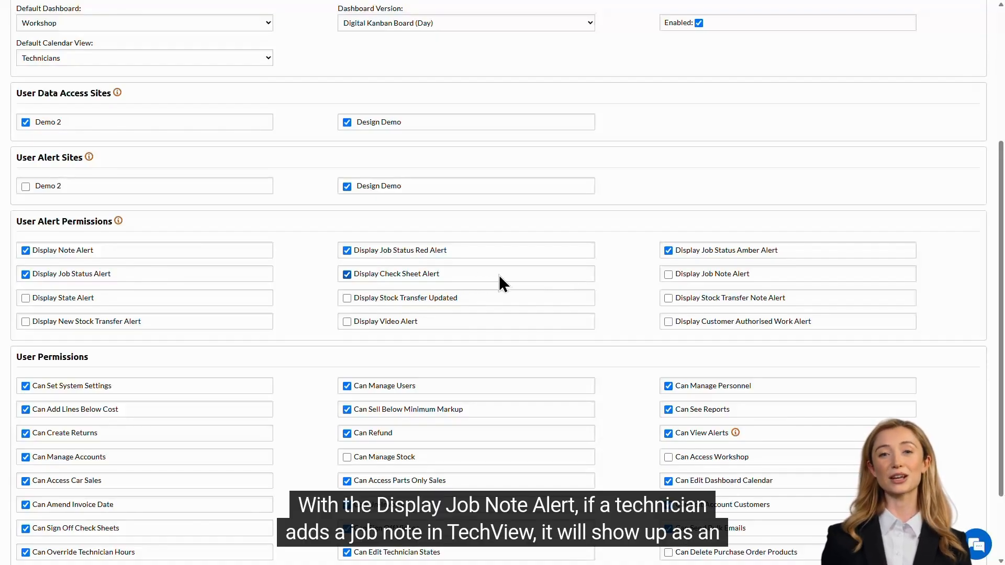
left_click(781, 277)
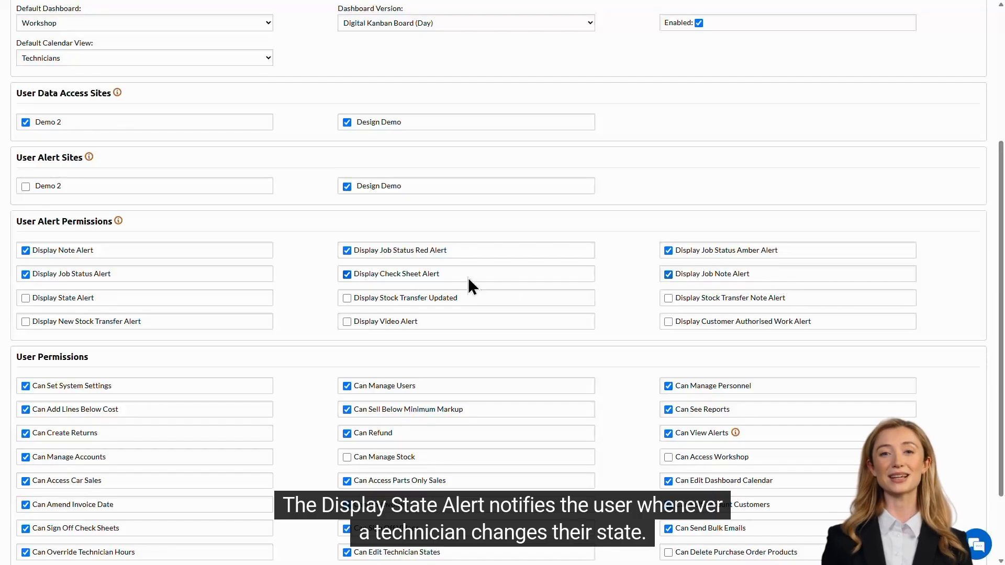
left_click(147, 300)
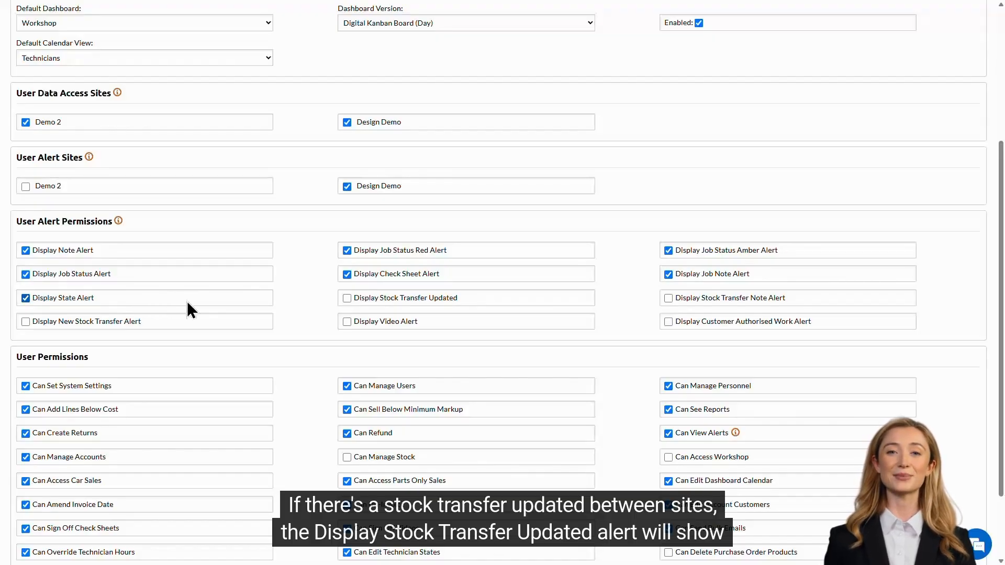
left_click(489, 299)
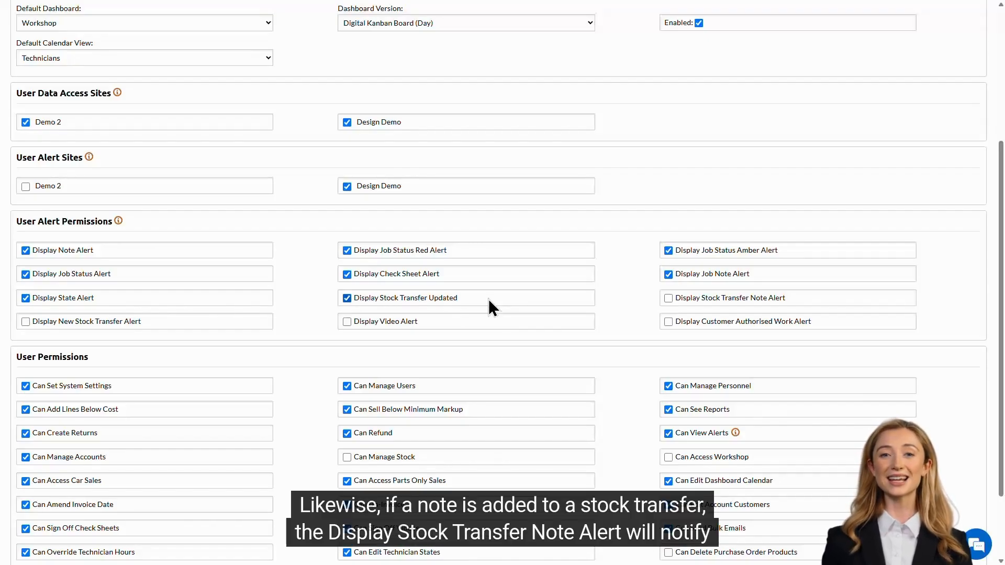
left_click(803, 296)
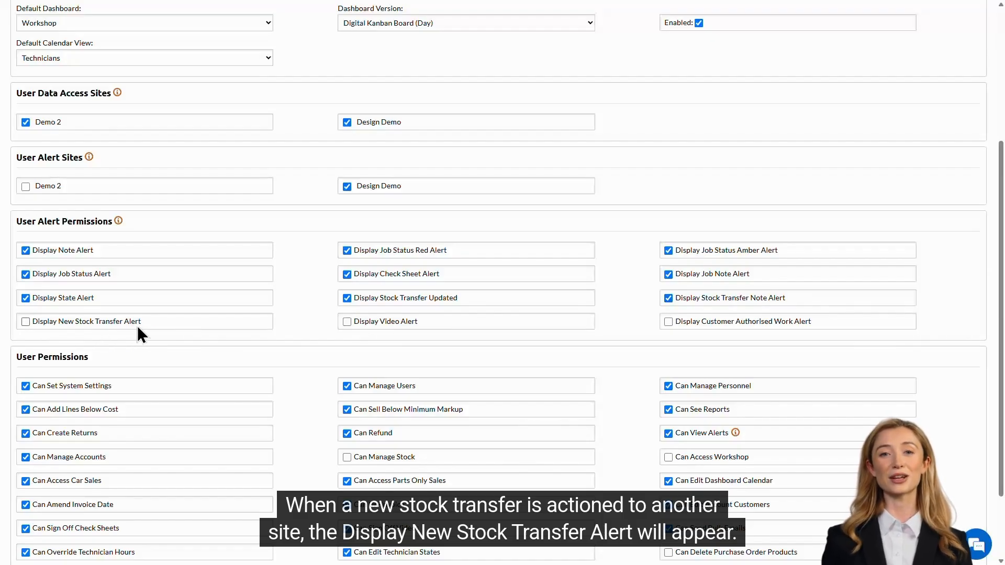
left_click(165, 321)
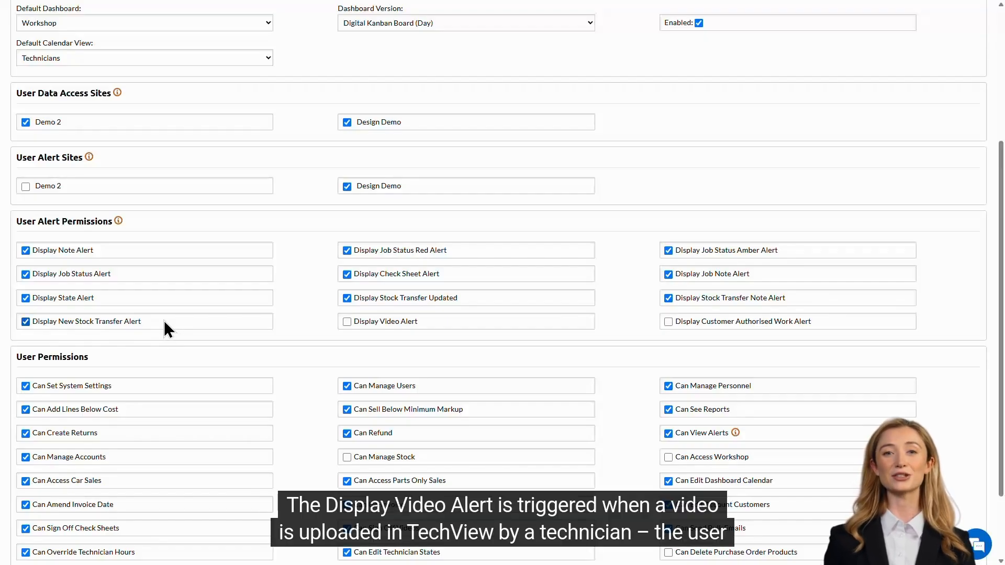
left_click(432, 322)
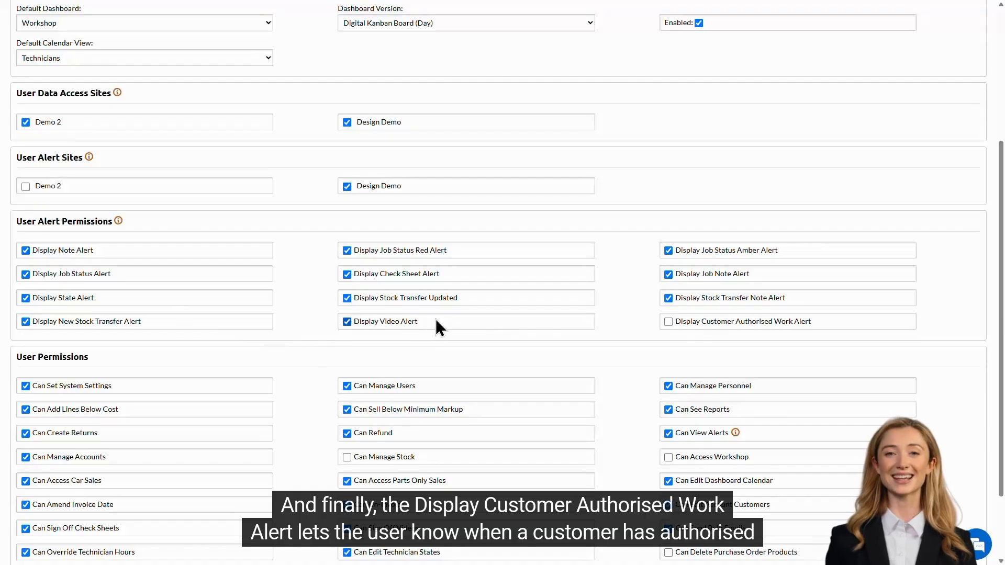
left_click(827, 322)
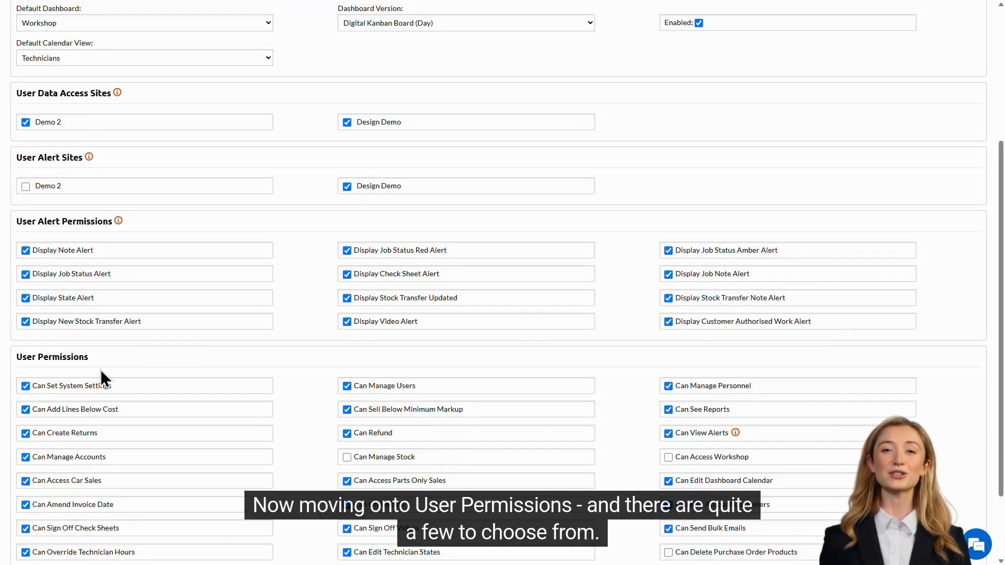
scroll(314, 340, "down", 3)
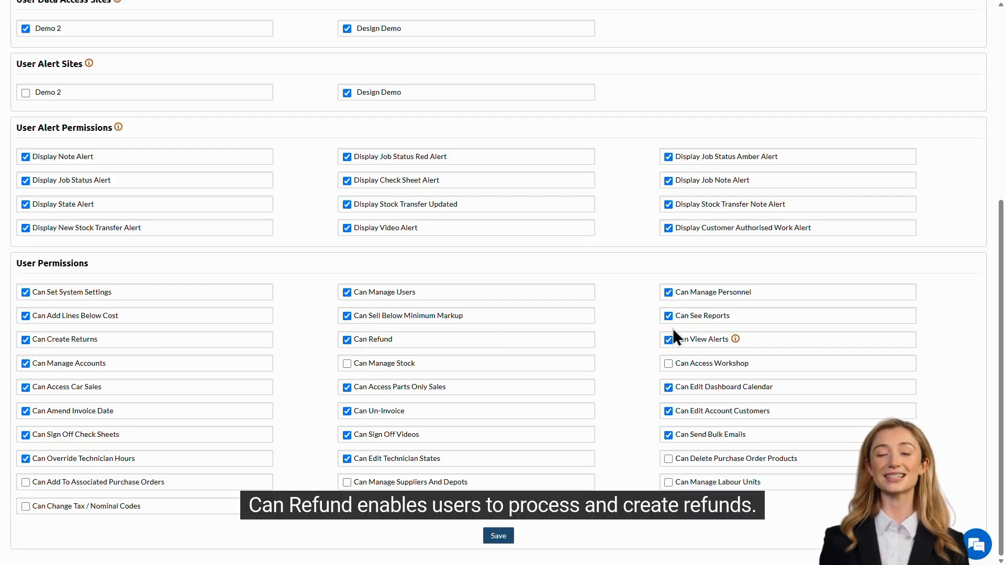
mouse_move(735, 340)
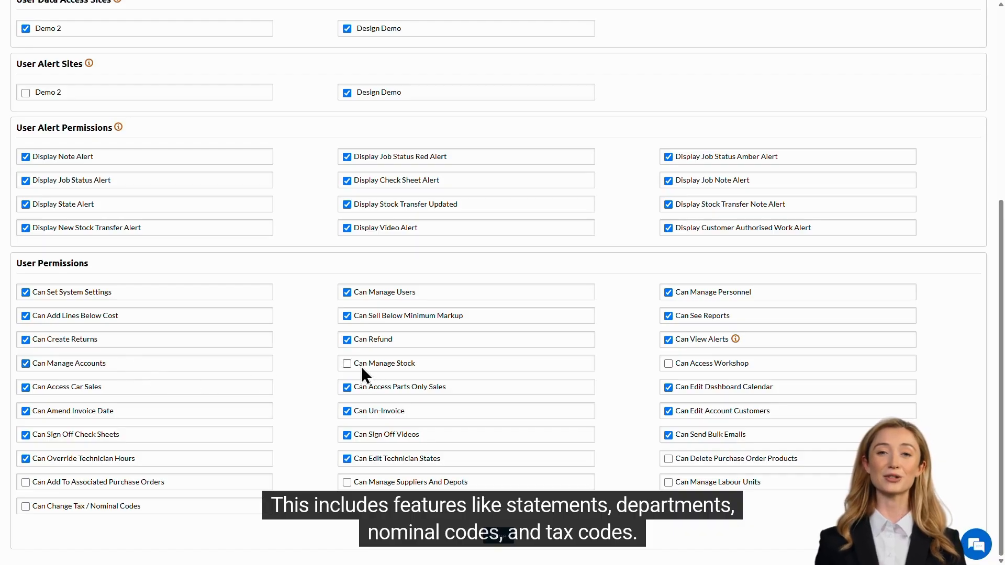
Step: Tick the Can Manage Stock and Can Access Workshop user permissions
left_click(425, 365)
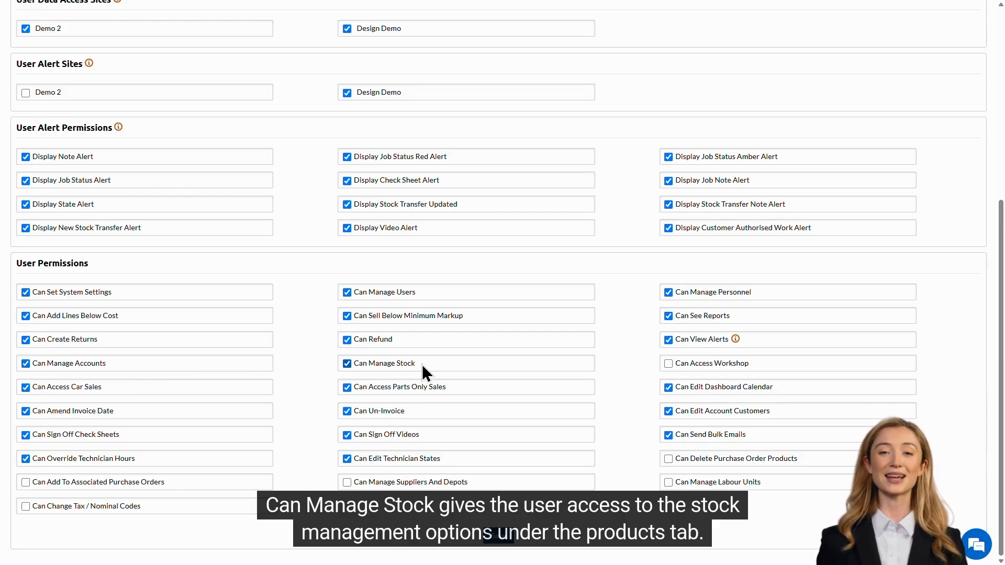
left_click(767, 365)
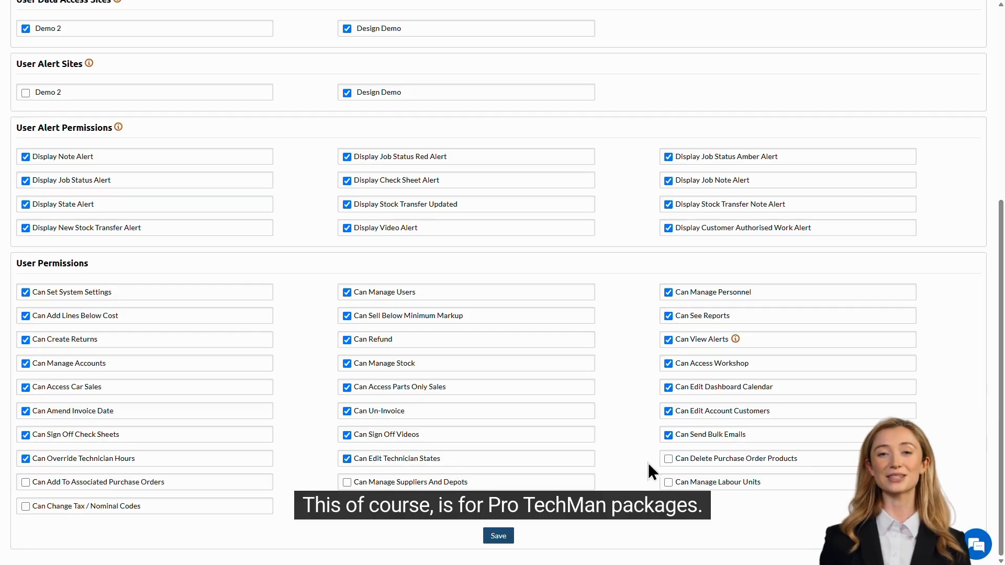
Step: Grant the purchase order, suppliers, labour units and tax/nominal code permissions, then save the user
left_click(810, 460)
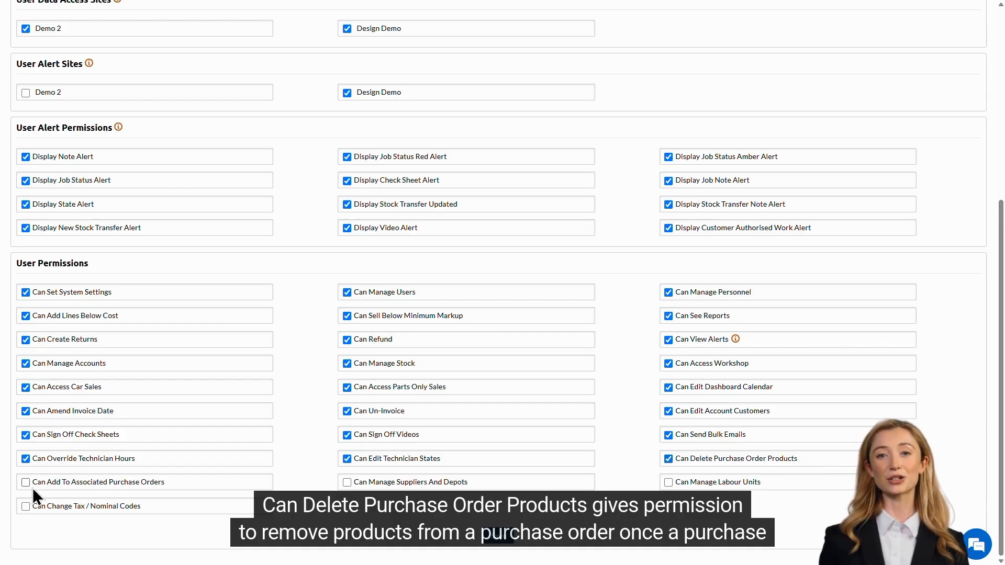
left_click(183, 481)
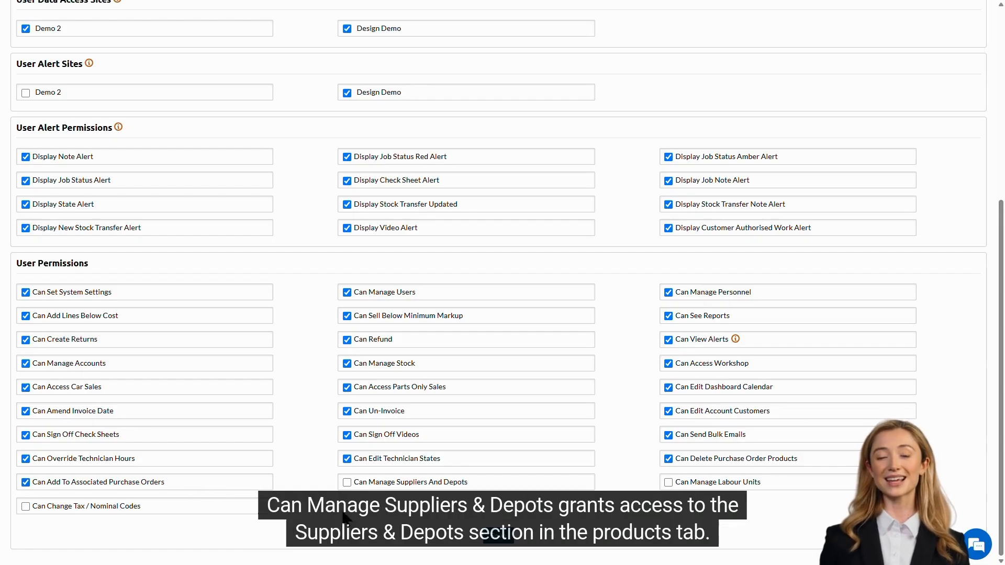
left_click(477, 486)
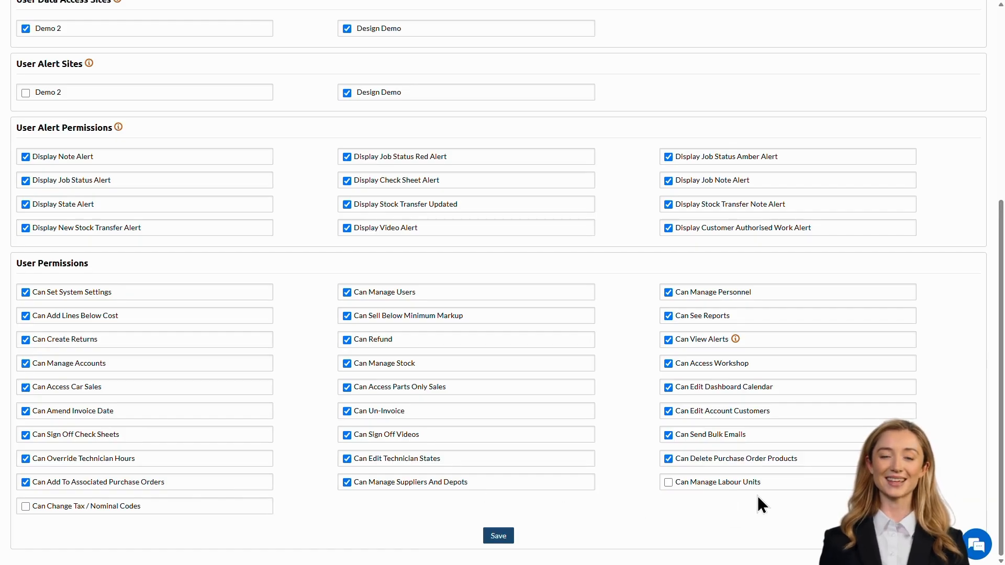
left_click(772, 481)
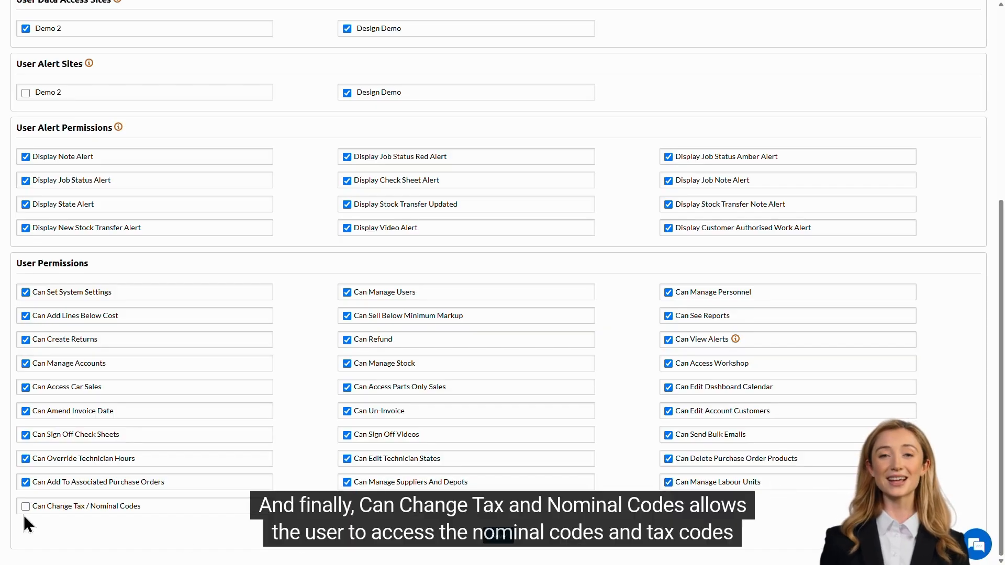
left_click(163, 507)
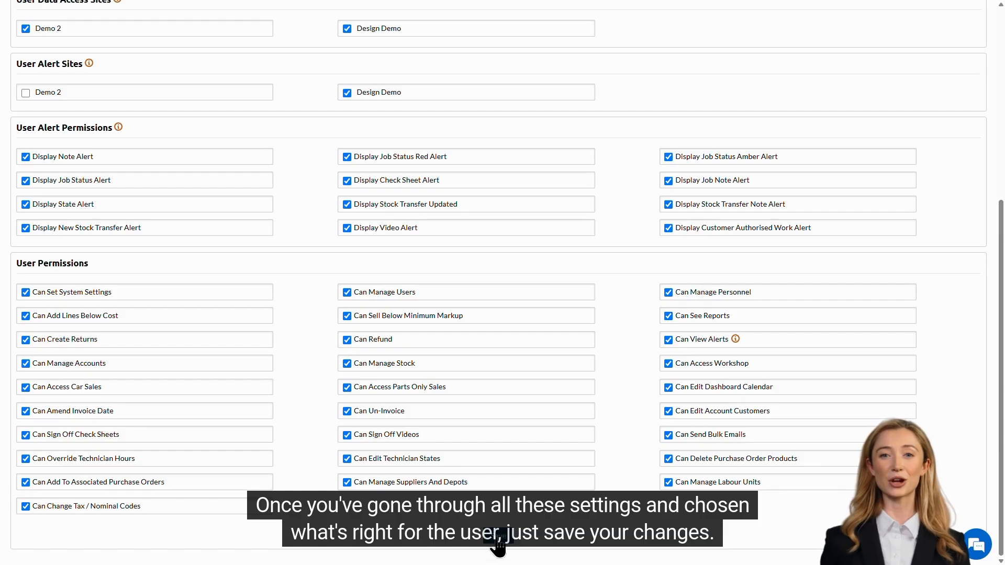
left_click(498, 545)
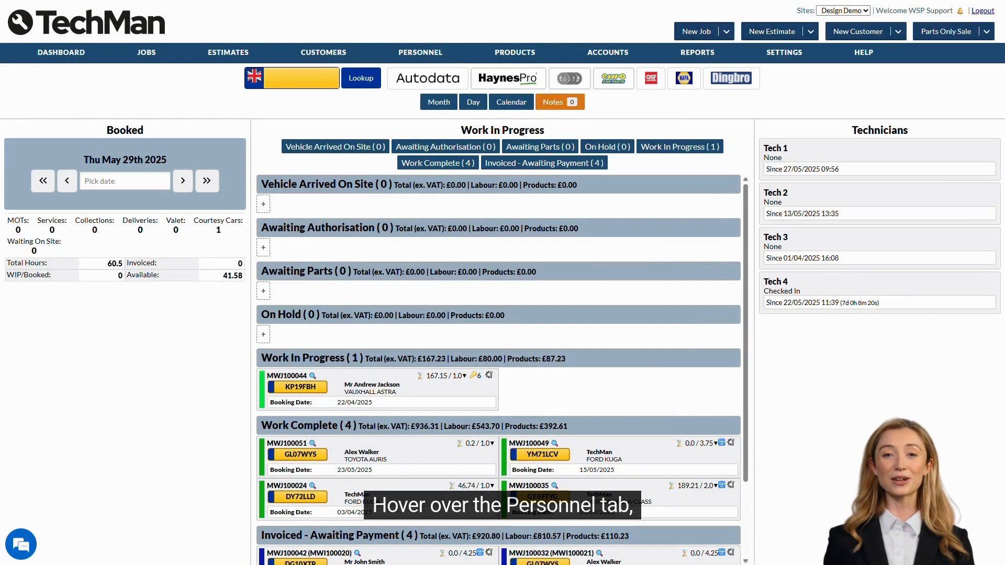
Step: Go to Personnel Holidays from the PERSONNEL menu
mouse_move(440, 58)
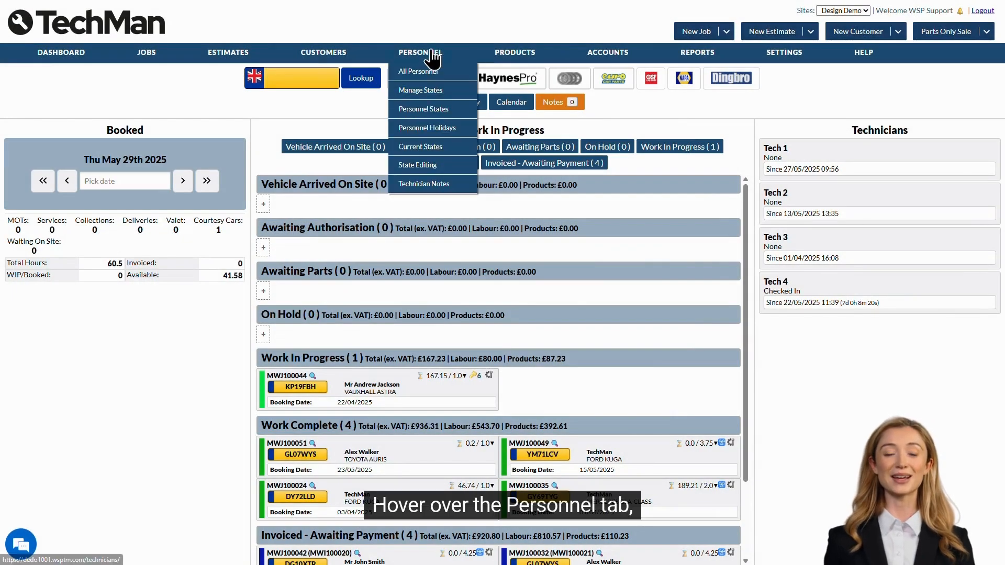
left_click(456, 127)
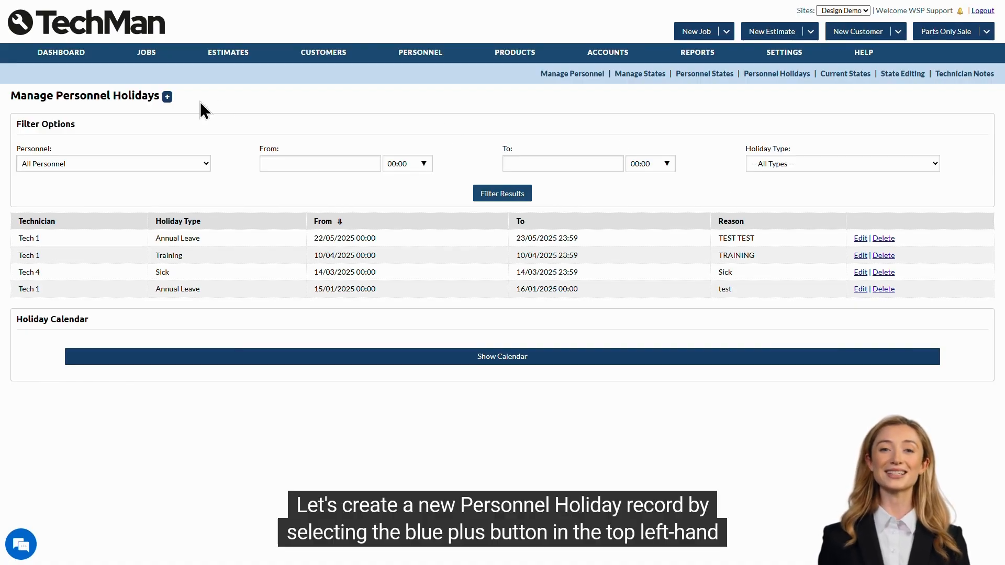
Step: Start a new holiday for Tech 1 running from 29/05/2025 to 31/05/2025
left_click(166, 98)
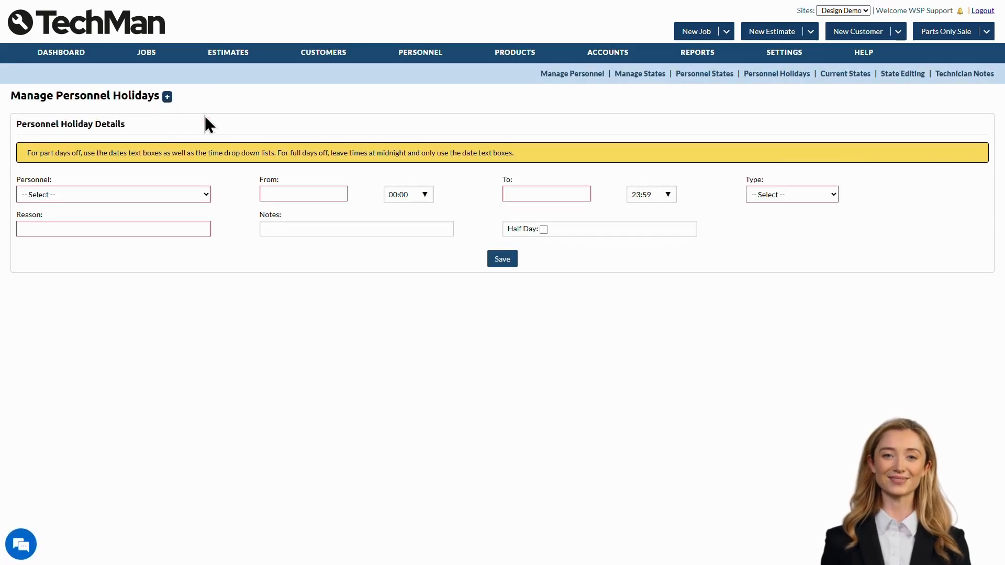
left_click(172, 193)
left_click(165, 237)
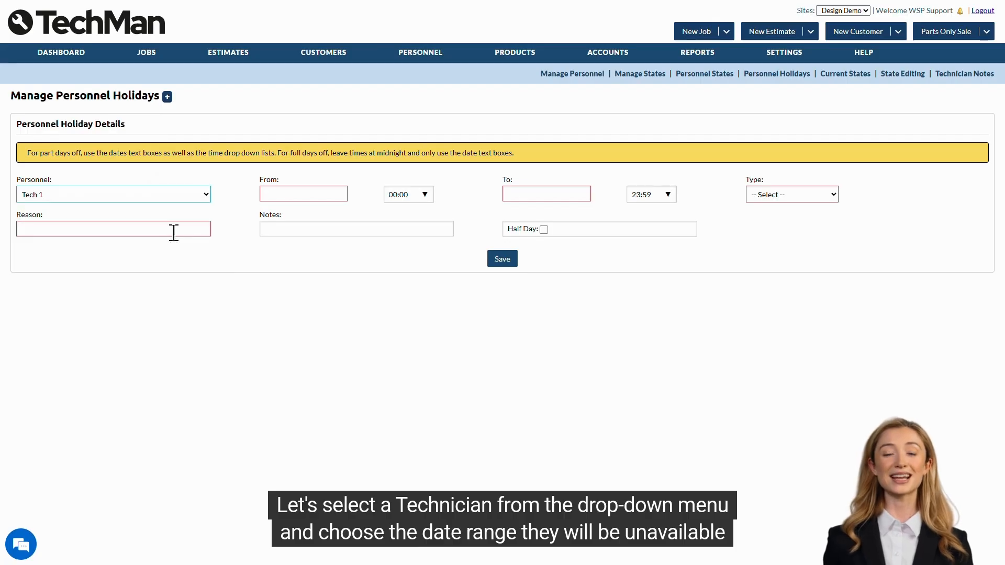
left_click(280, 196)
left_click(313, 302)
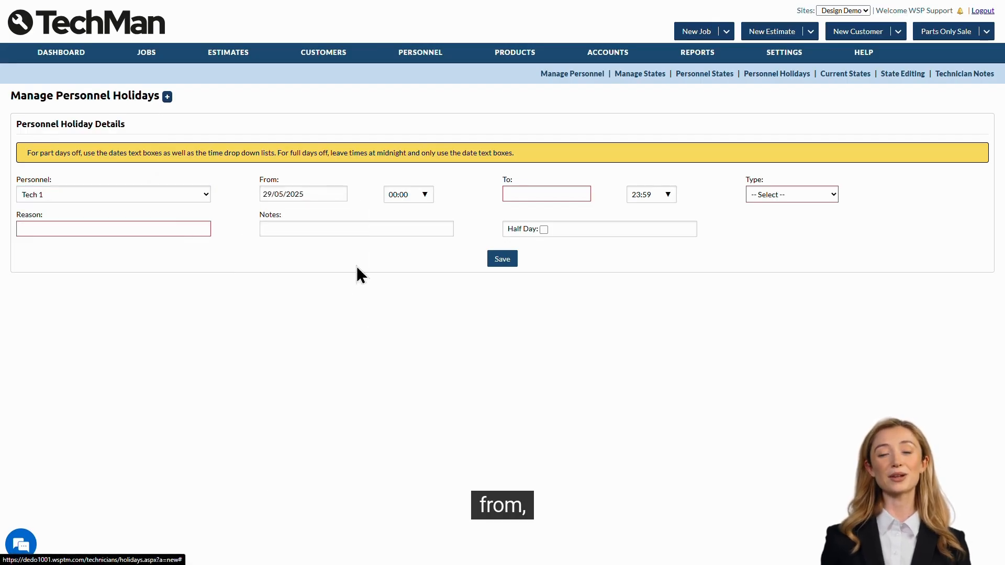
left_click(521, 195)
left_click(581, 302)
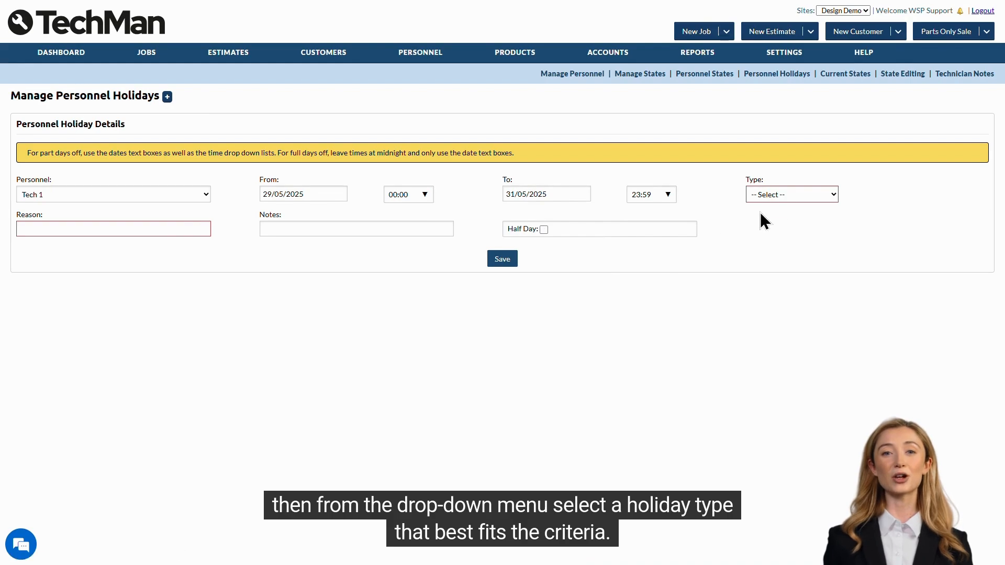
Step: Set the holiday type to Annual Leave with reason AL and save the booking
left_click(770, 194)
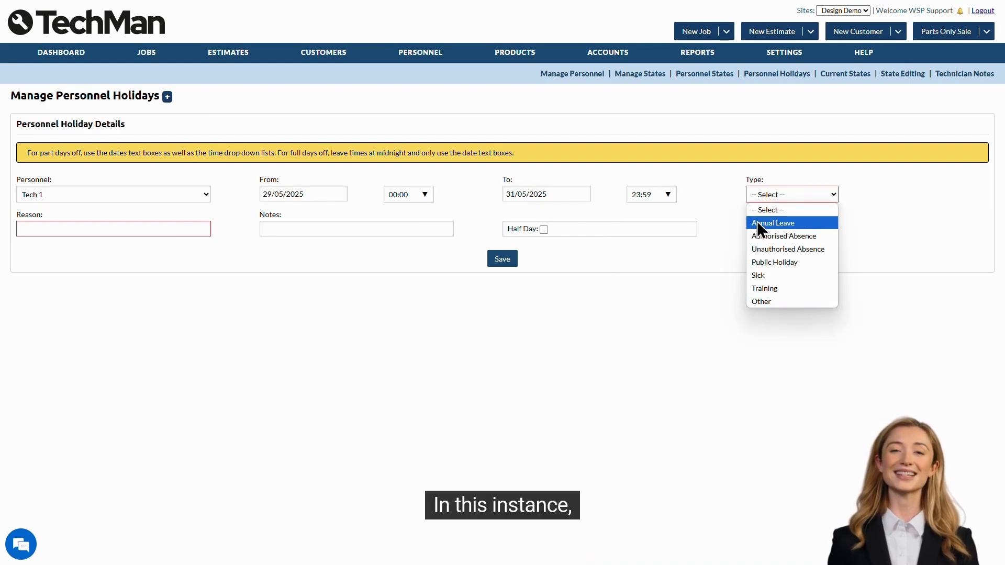
left_click(815, 224)
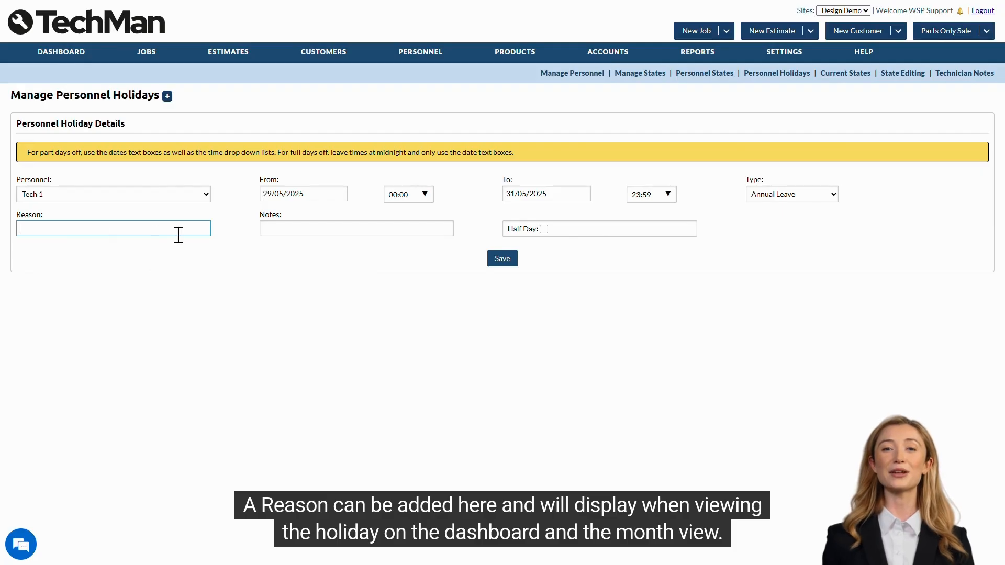
type("AL")
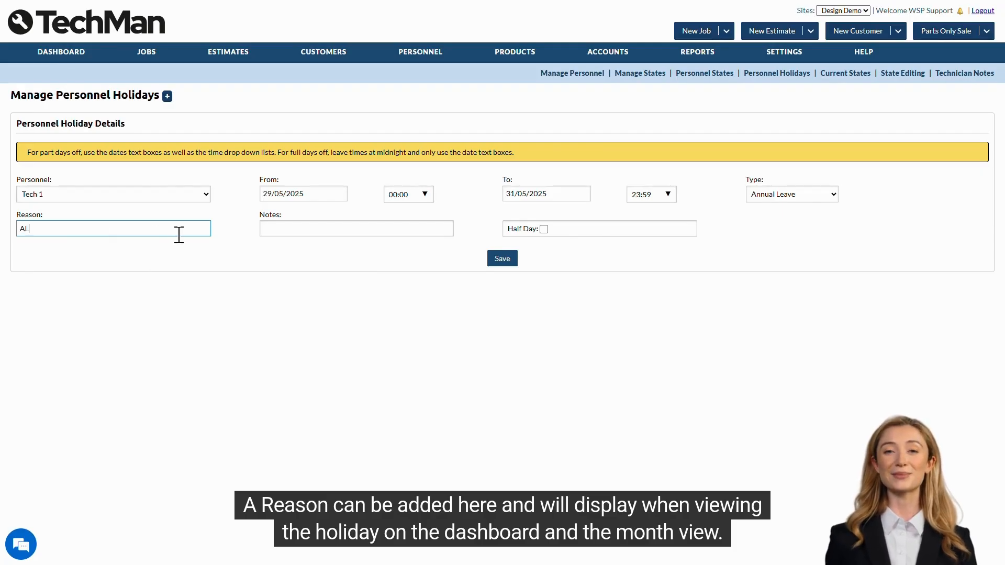
left_click(279, 244)
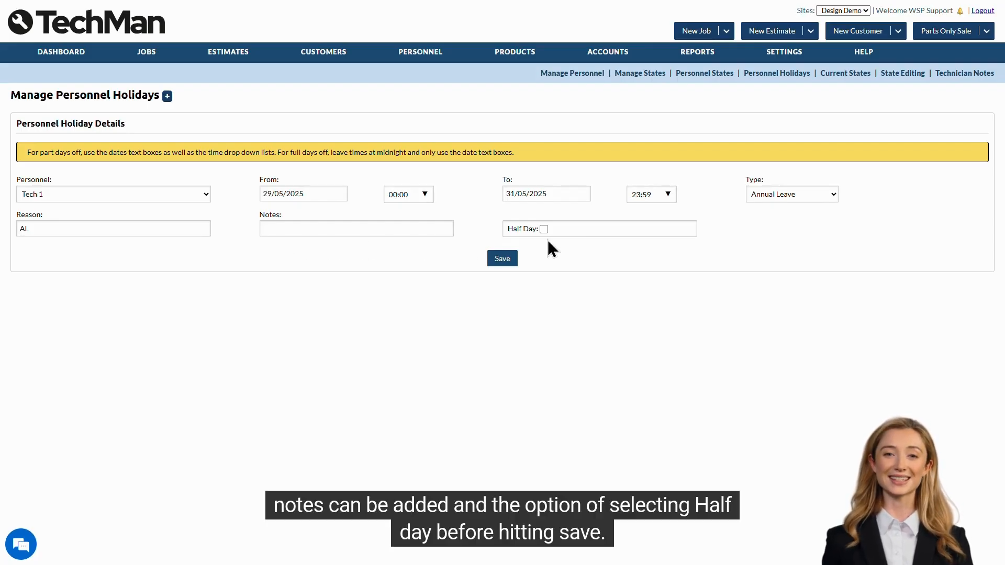
left_click(507, 264)
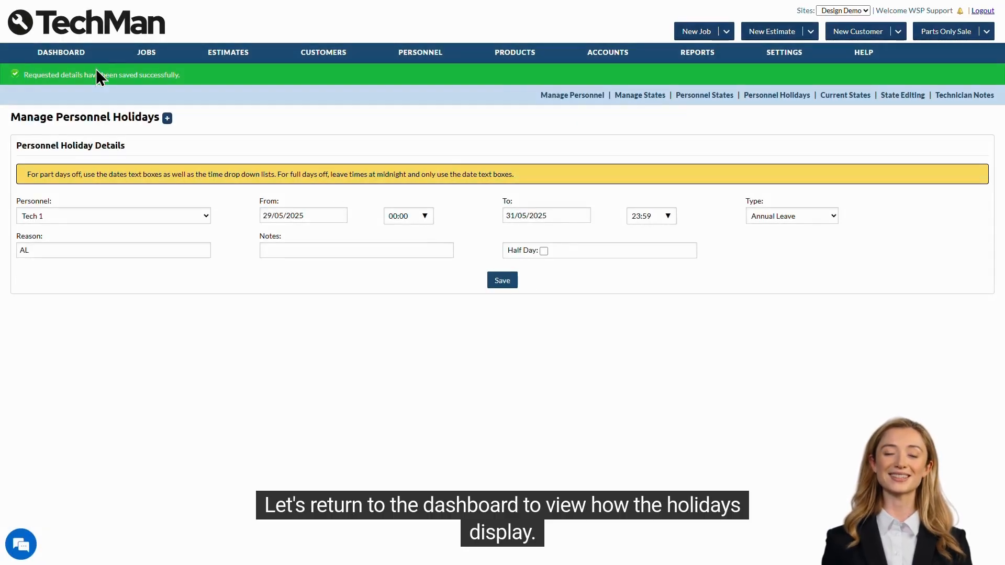
Step: Return to the dashboard to see Tech 1 listed as unavailable until 31/05/2025 23:59
left_click(66, 70)
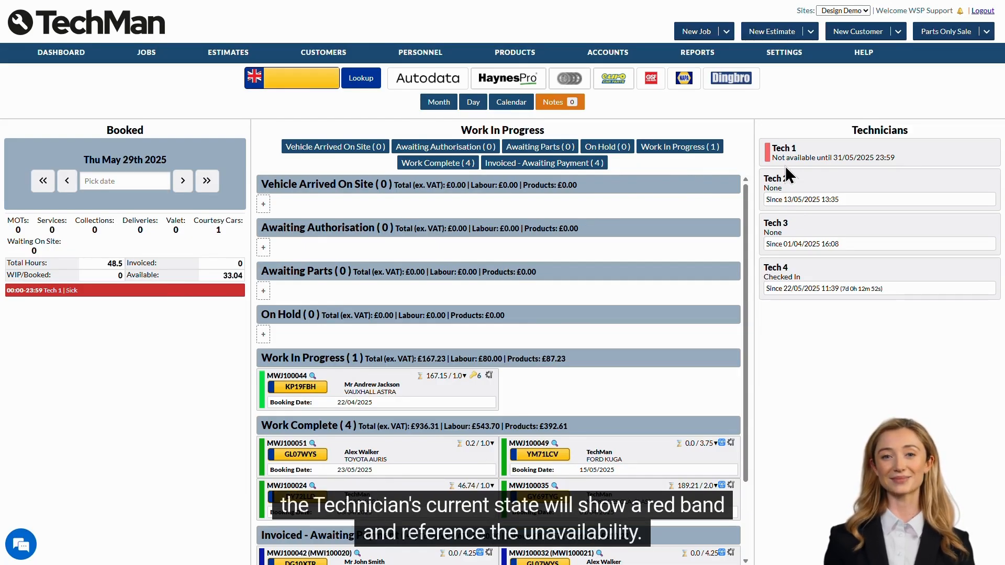
Step: Open the technicians' day calendar for 29 May 2025, showing Tech 1 blocked 00:00–23:59 as Sick
left_click(435, 107)
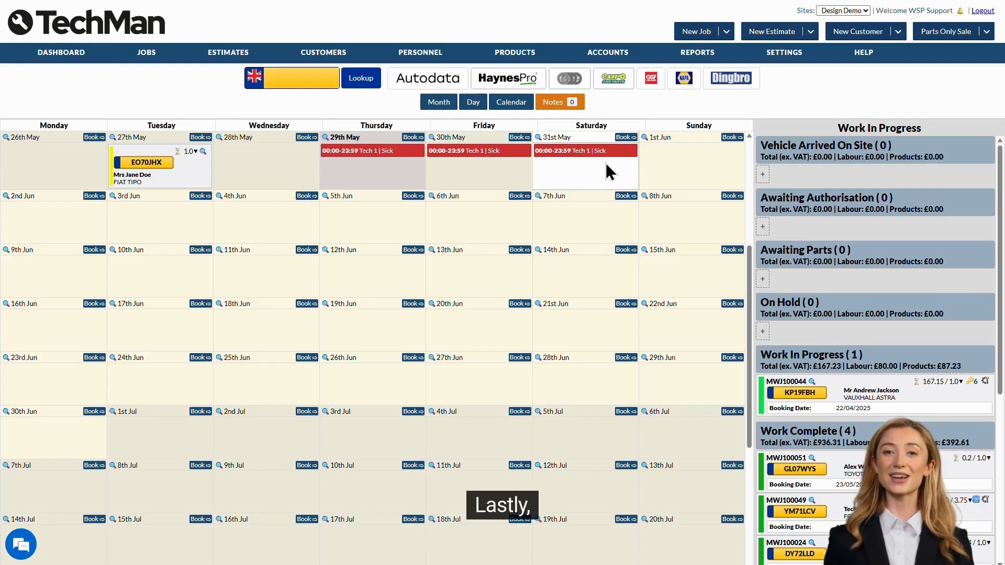
left_click(511, 103)
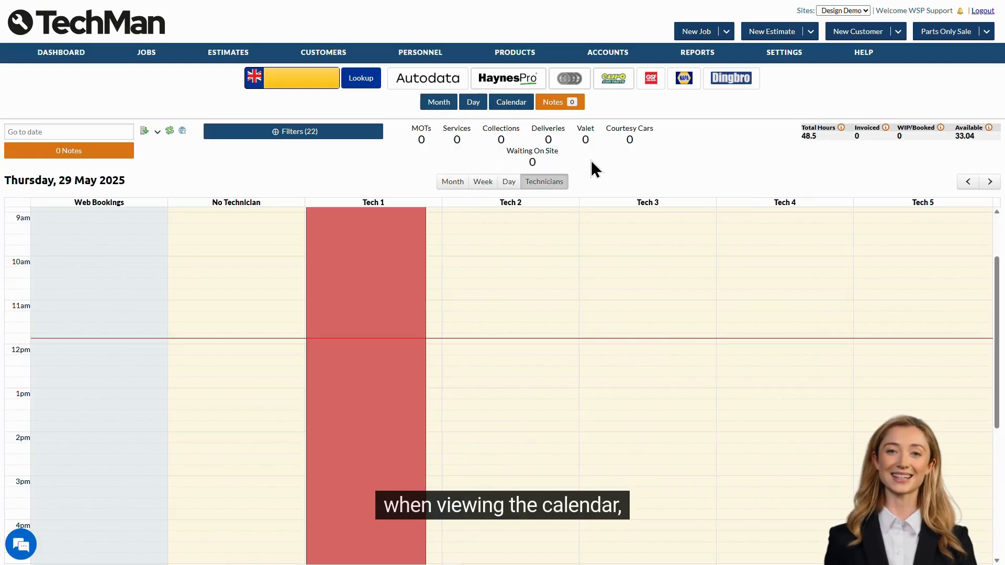
scroll(365, 437, "up", 1)
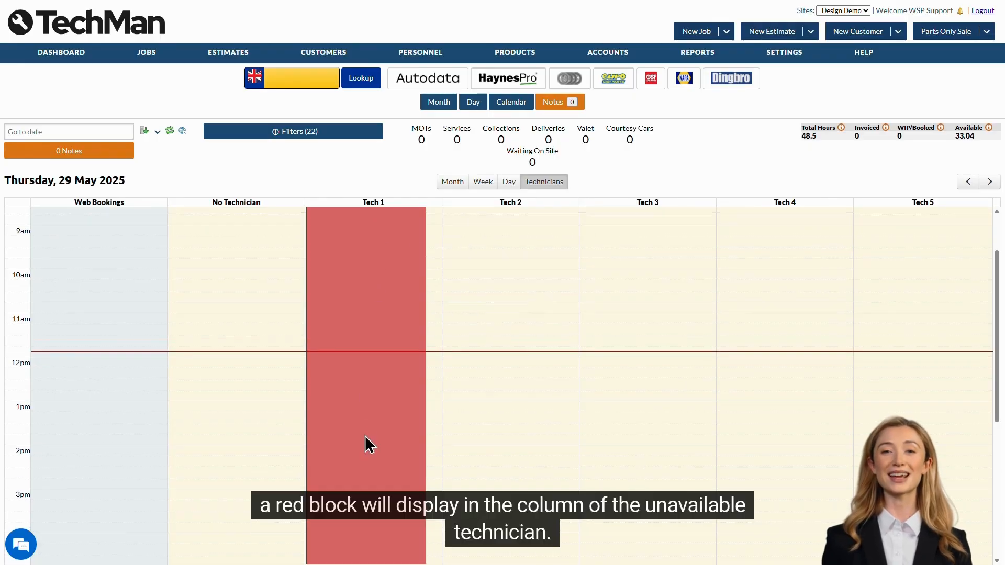
scroll(365, 443, "up", 3)
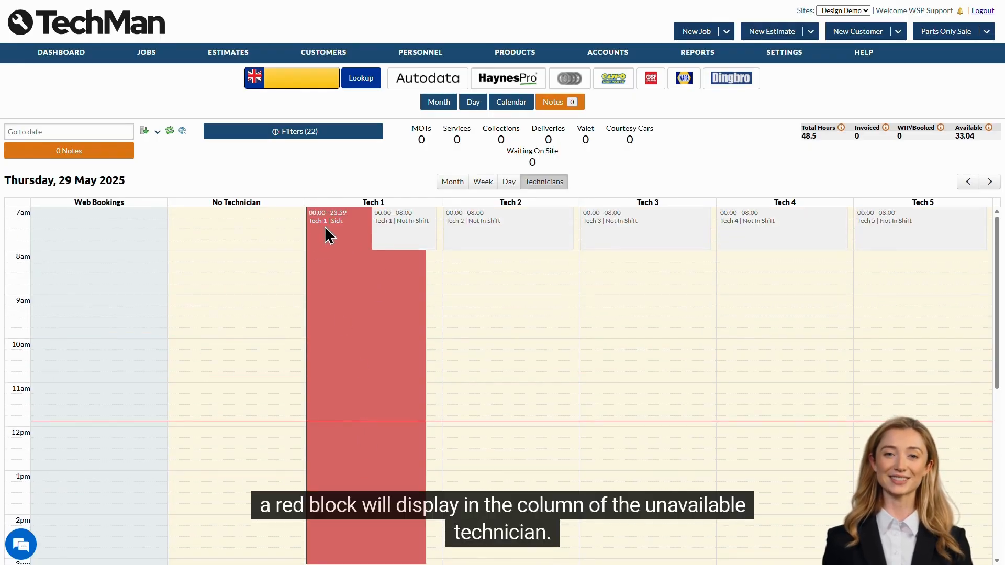